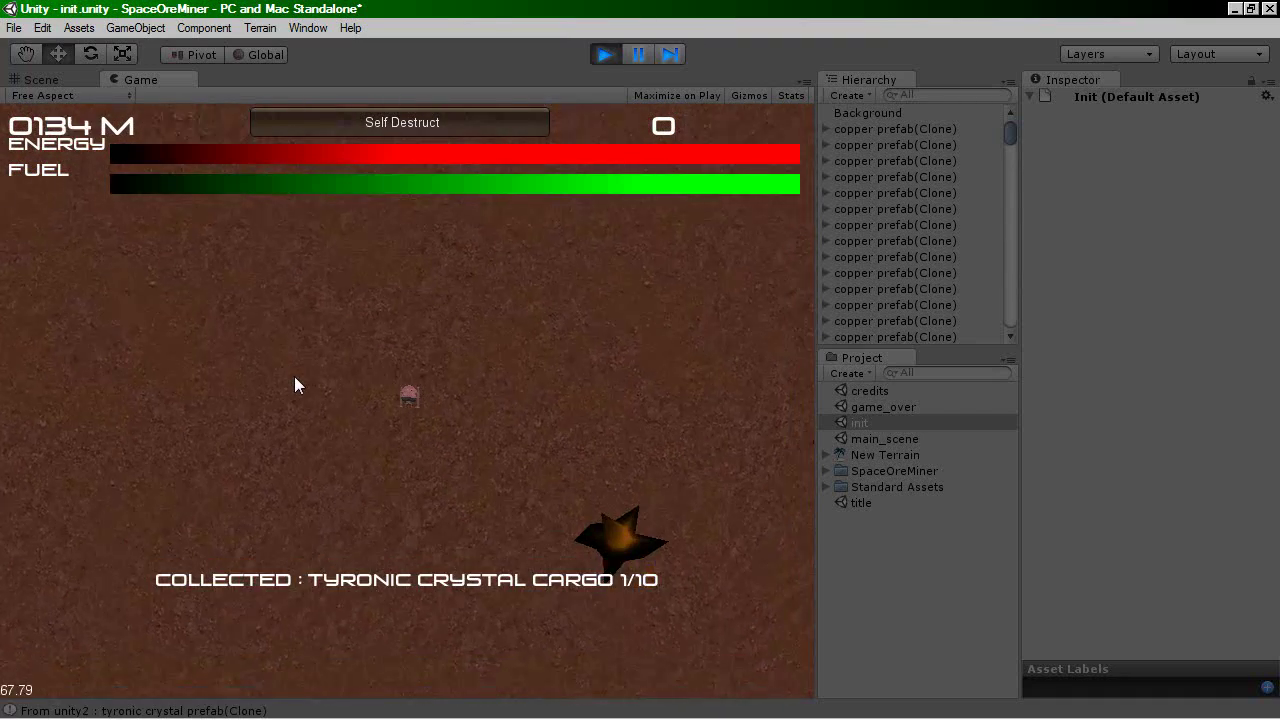
# - Mine tyronic crystals and a silver nugget with the mole, and sell the cargo at the surface base
pyautogui.press('w')
pyautogui.press('s')
pyautogui.press('a')
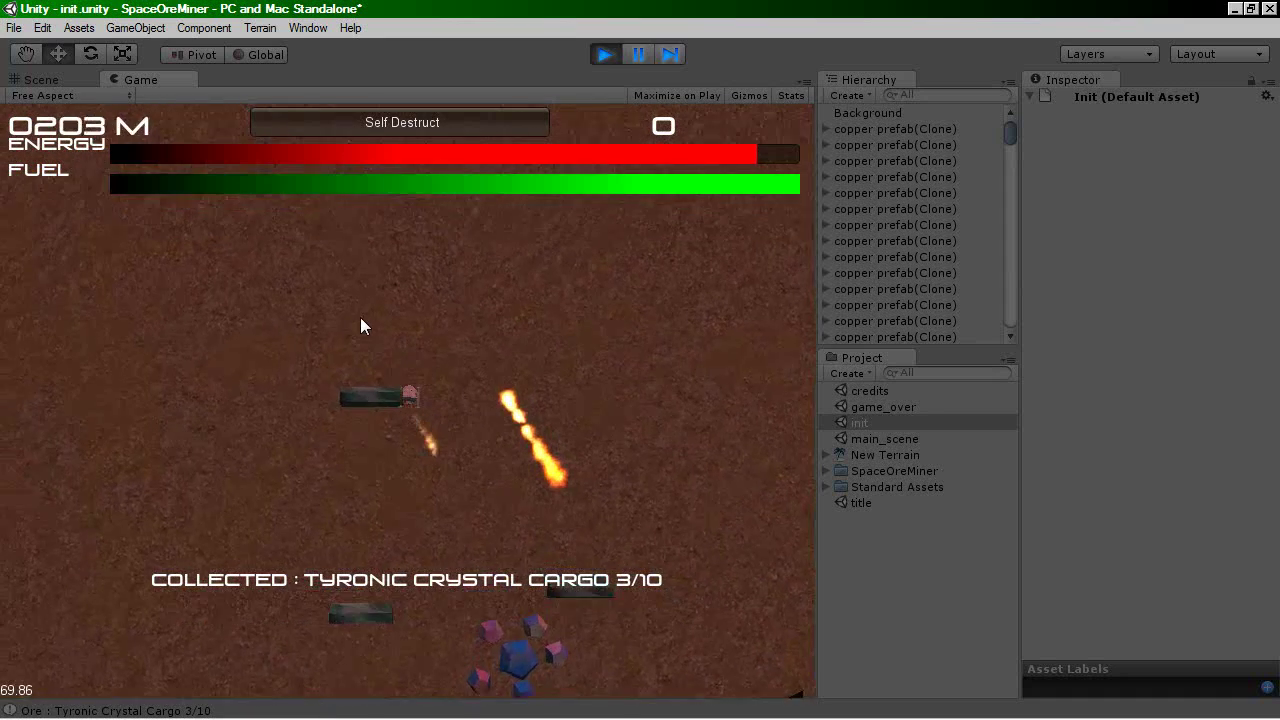
pyautogui.press('d')
pyautogui.moveTo(496, 297)
pyautogui.mouseDown()
pyautogui.moveTo(179, 383)
pyautogui.moveTo(483, 442)
pyautogui.moveTo(481, 381)
pyautogui.mouseUp()
pyautogui.press('a')
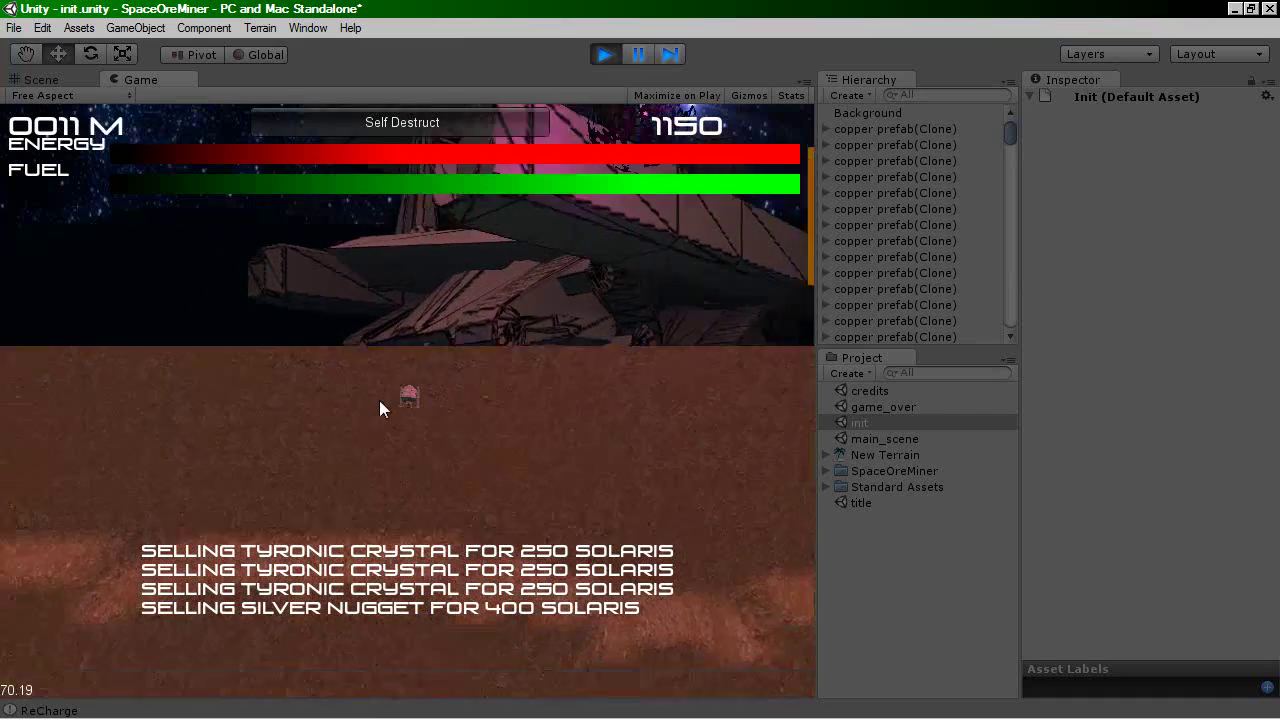
# - Fly the mole back underground and collect copper nuggets and tyronic crystals at about 100 m depth
pyautogui.click(428, 412)
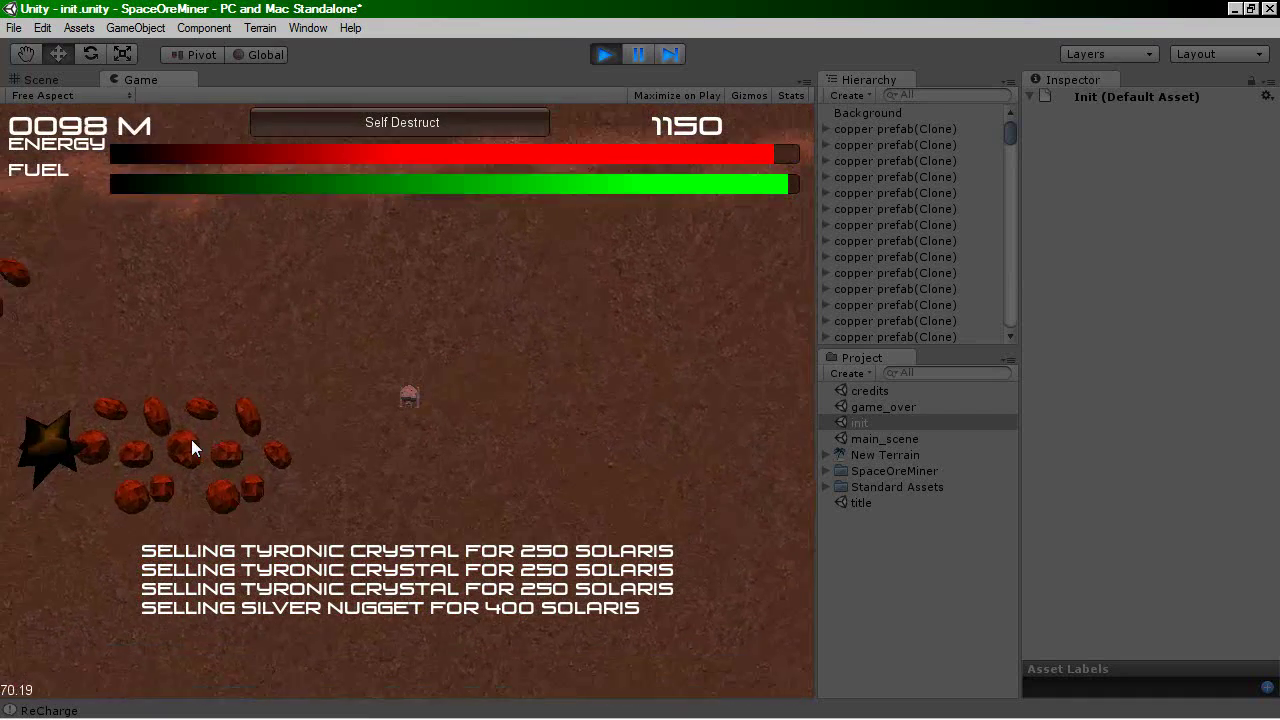
pyautogui.press('Up')
pyautogui.press('Up')
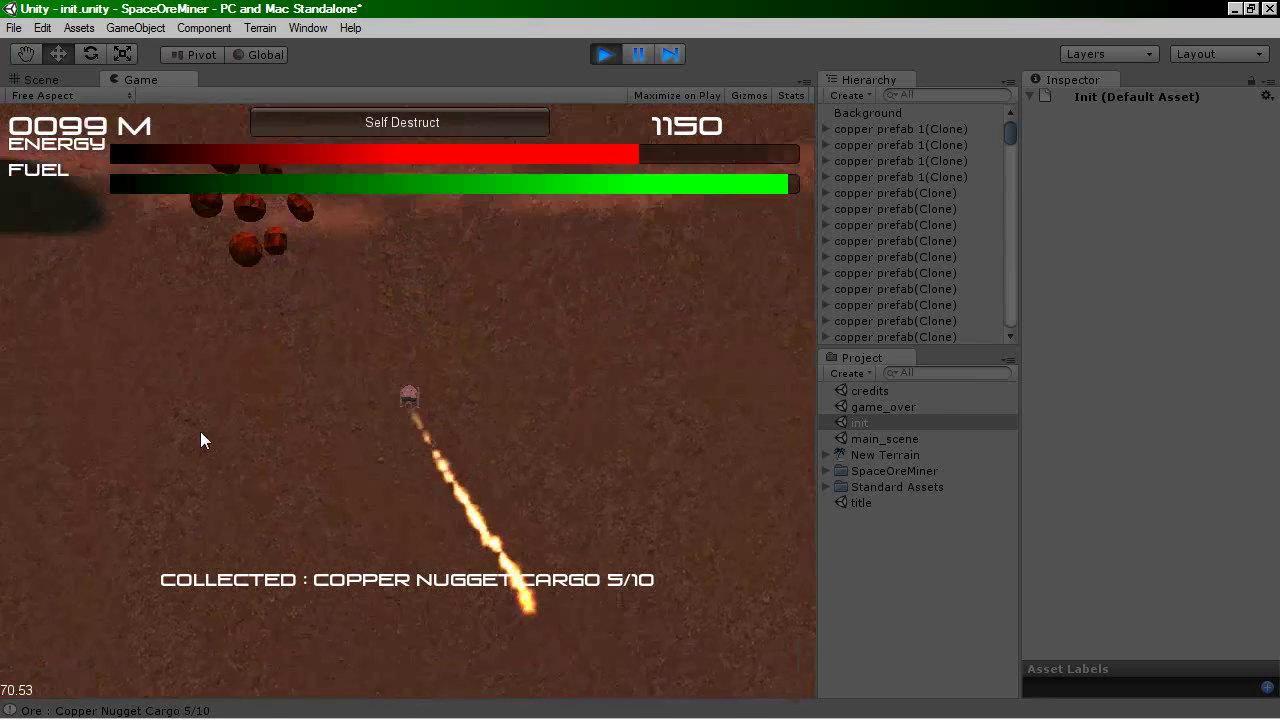
pyautogui.moveTo(200, 431)
pyautogui.mouseDown()
pyautogui.moveTo(162, 378)
pyautogui.moveTo(52, 373)
pyautogui.moveTo(92, 444)
pyautogui.moveTo(228, 455)
pyautogui.moveTo(246, 550)
pyautogui.moveTo(228, 556)
pyautogui.moveTo(287, 604)
pyautogui.moveTo(250, 605)
pyautogui.moveTo(120, 550)
pyautogui.moveTo(230, 593)
pyautogui.moveTo(126, 506)
pyautogui.moveTo(134, 523)
pyautogui.moveTo(177, 528)
pyautogui.moveTo(136, 435)
pyautogui.moveTo(58, 491)
pyautogui.moveTo(85, 398)
pyautogui.moveTo(234, 499)
pyautogui.moveTo(240, 520)
pyautogui.mouseUp()
pyautogui.moveTo(290, 575)
pyautogui.mouseDown()
pyautogui.moveTo(306, 590)
pyautogui.moveTo(211, 546)
pyautogui.moveTo(259, 506)
pyautogui.moveTo(290, 542)
pyautogui.moveTo(433, 547)
pyautogui.moveTo(495, 517)
pyautogui.moveTo(563, 543)
pyautogui.moveTo(490, 500)
pyautogui.moveTo(594, 640)
pyautogui.moveTo(537, 544)
pyautogui.moveTo(372, 605)
pyautogui.moveTo(290, 591)
pyautogui.moveTo(285, 547)
pyautogui.moveTo(233, 552)
pyautogui.moveTo(162, 474)
pyautogui.moveTo(78, 329)
pyautogui.moveTo(177, 264)
pyautogui.moveTo(369, 227)
pyautogui.moveTo(232, 271)
pyautogui.moveTo(172, 225)
pyautogui.moveTo(175, 206)
pyautogui.moveTo(132, 210)
pyautogui.moveTo(135, 220)
pyautogui.mouseUp()
pyautogui.press('w')
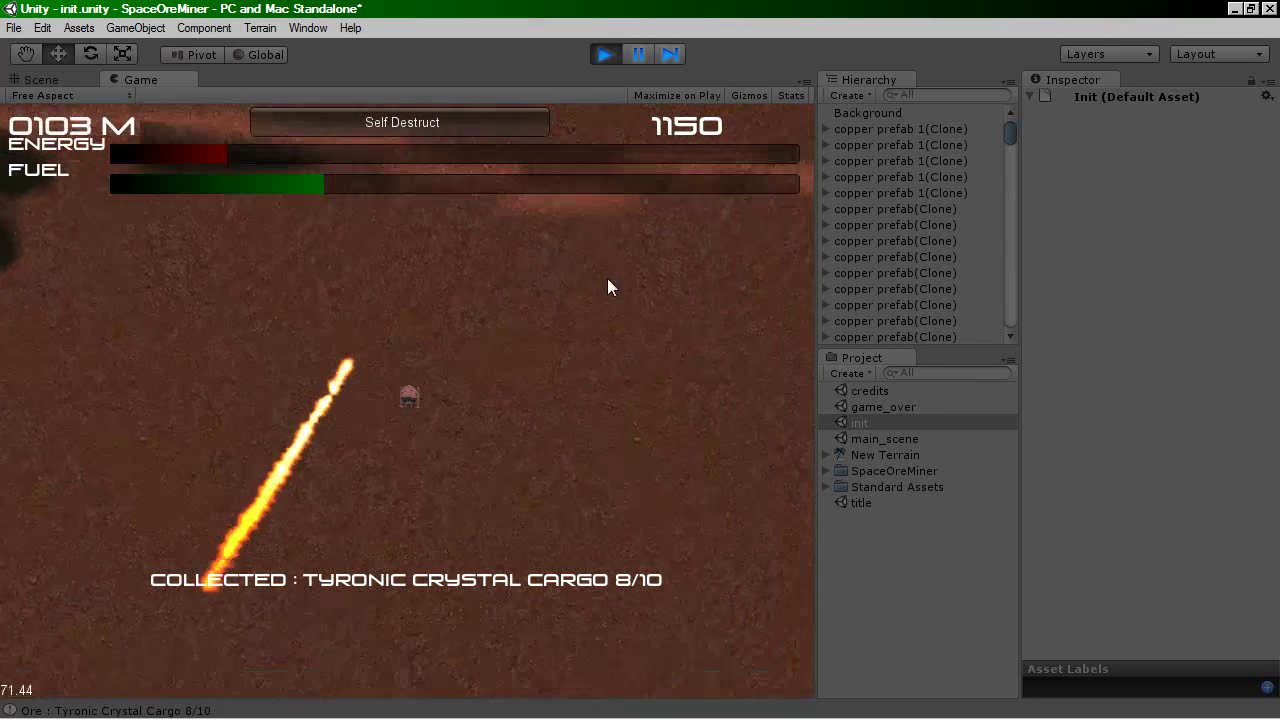
# - Fly the mole down to about 182 m, self-destruct it and play the game again
pyautogui.press('w')
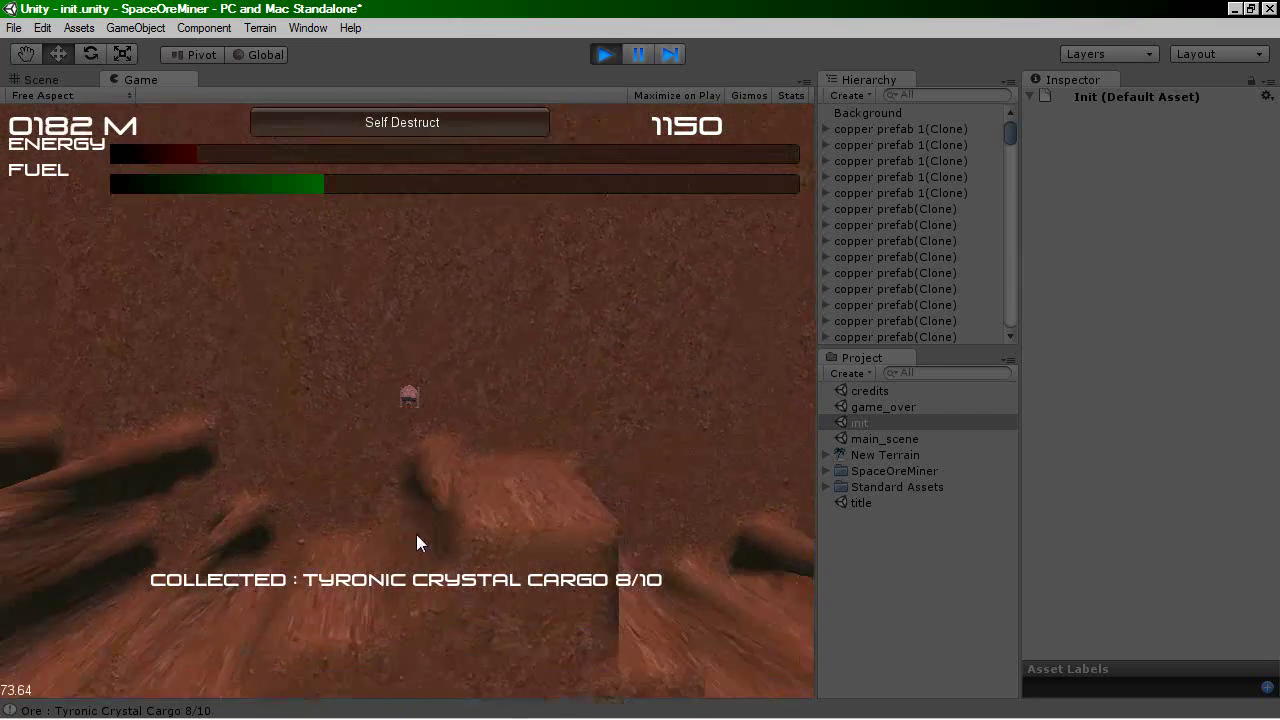
pyautogui.click(365, 128)
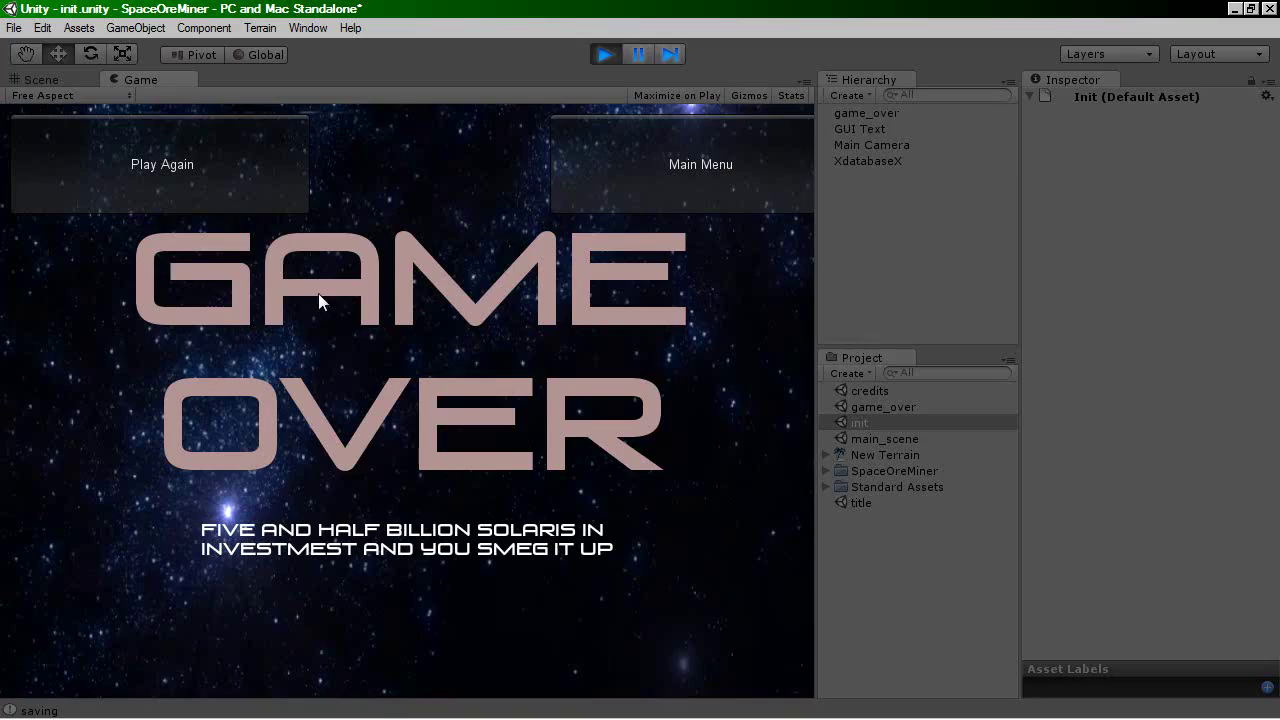
pyautogui.click(238, 183)
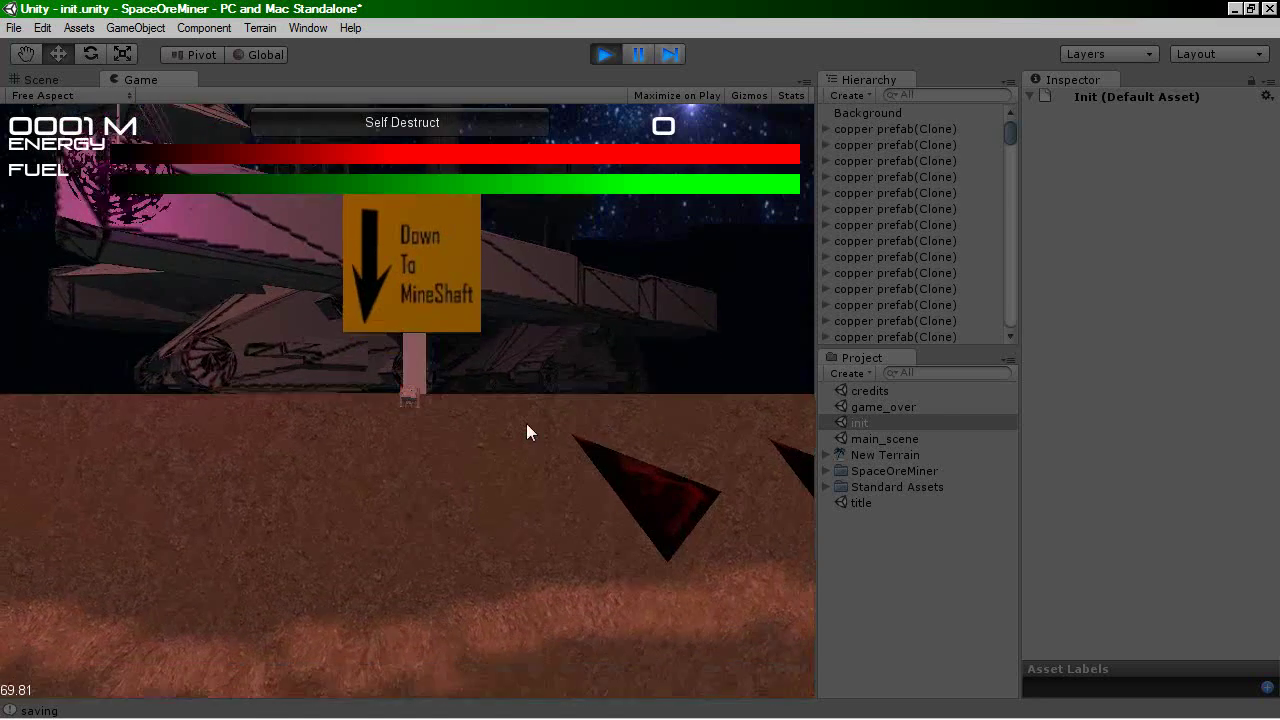
# - Mine copper nuggets and tyronic crystals below the mine shaft sign, and sell the cargo at the surface base
pyautogui.press('s')
pyautogui.press('a')
pyautogui.press('w')
pyautogui.press('a')
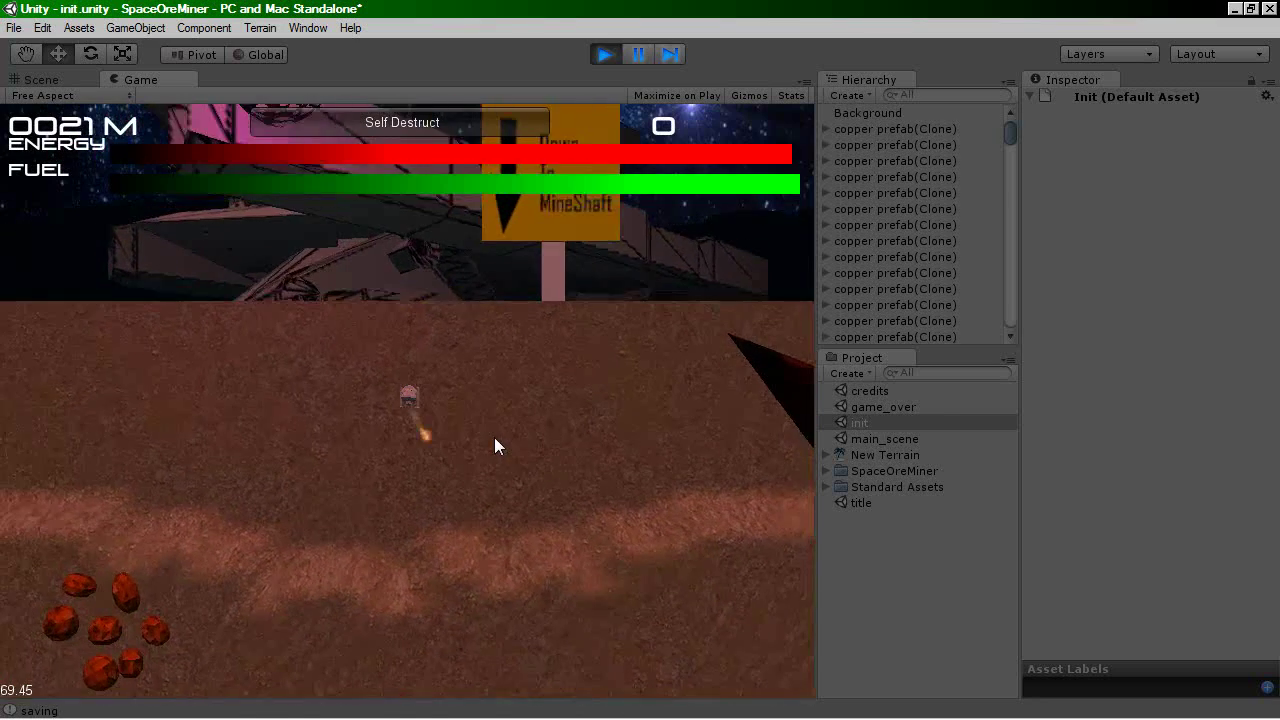
pyautogui.press('a')
pyautogui.press('w')
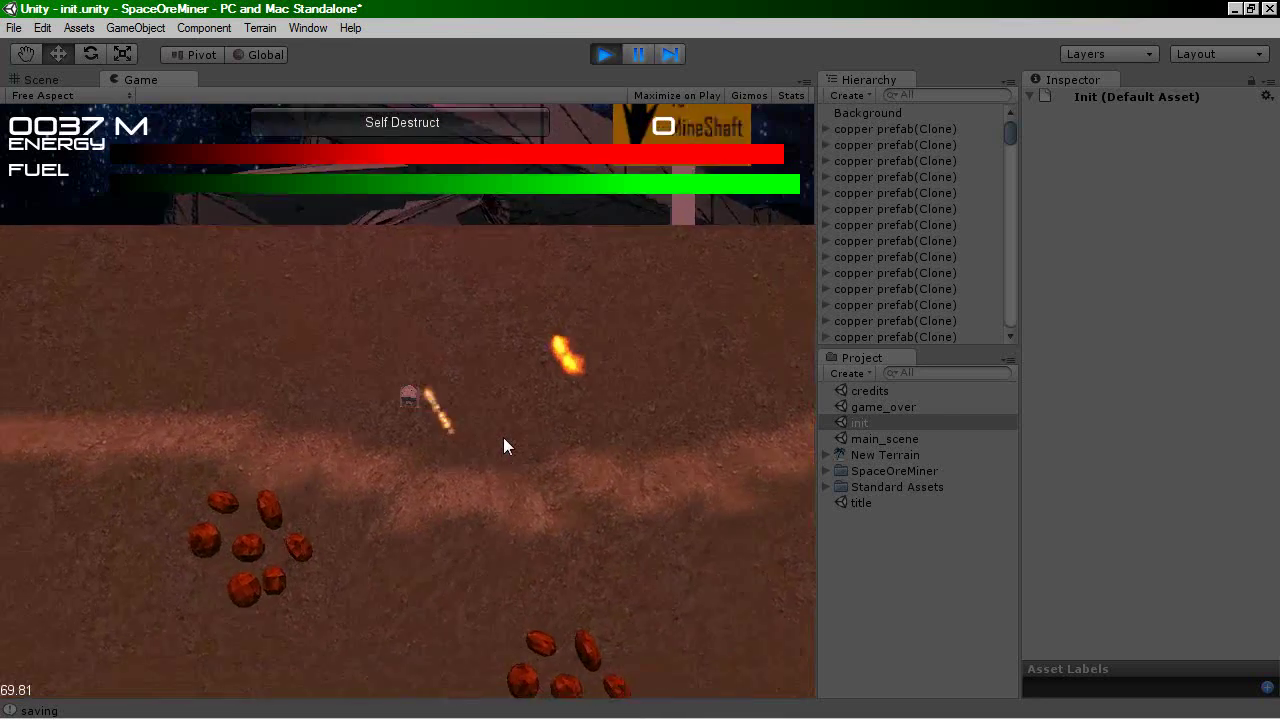
pyautogui.press('a')
pyautogui.press('s')
pyautogui.press('a')
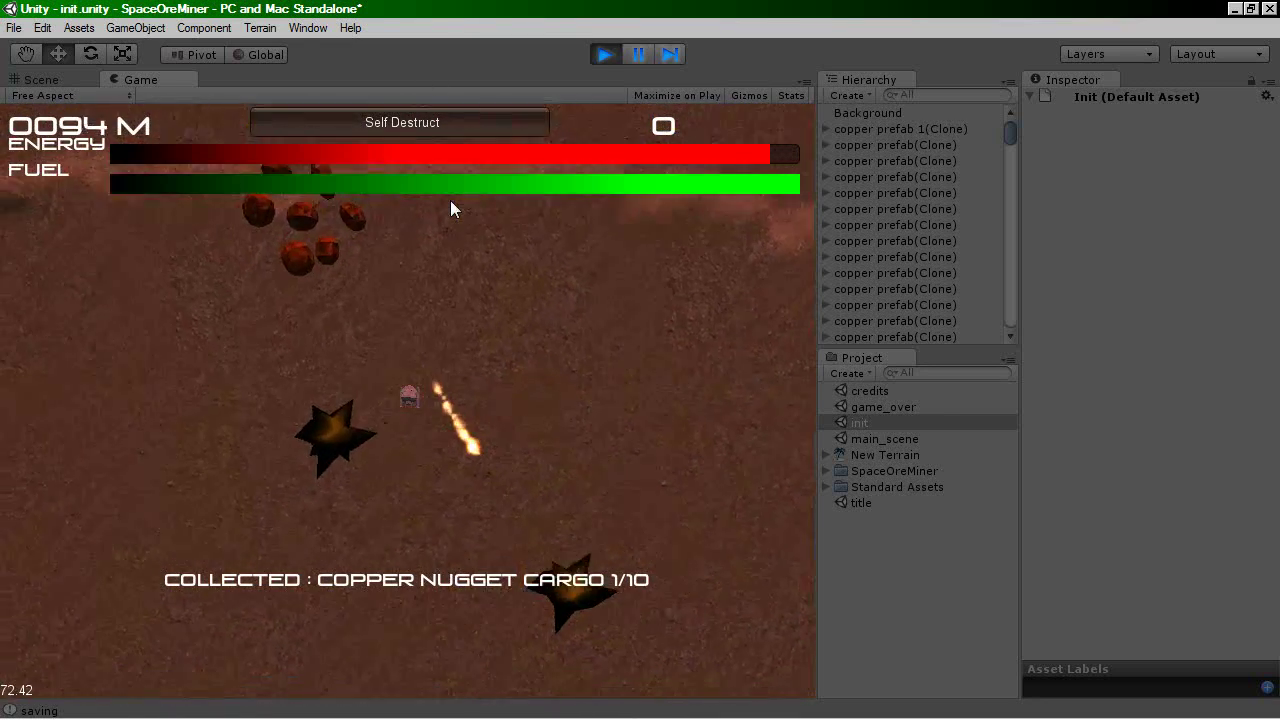
pyautogui.press('w')
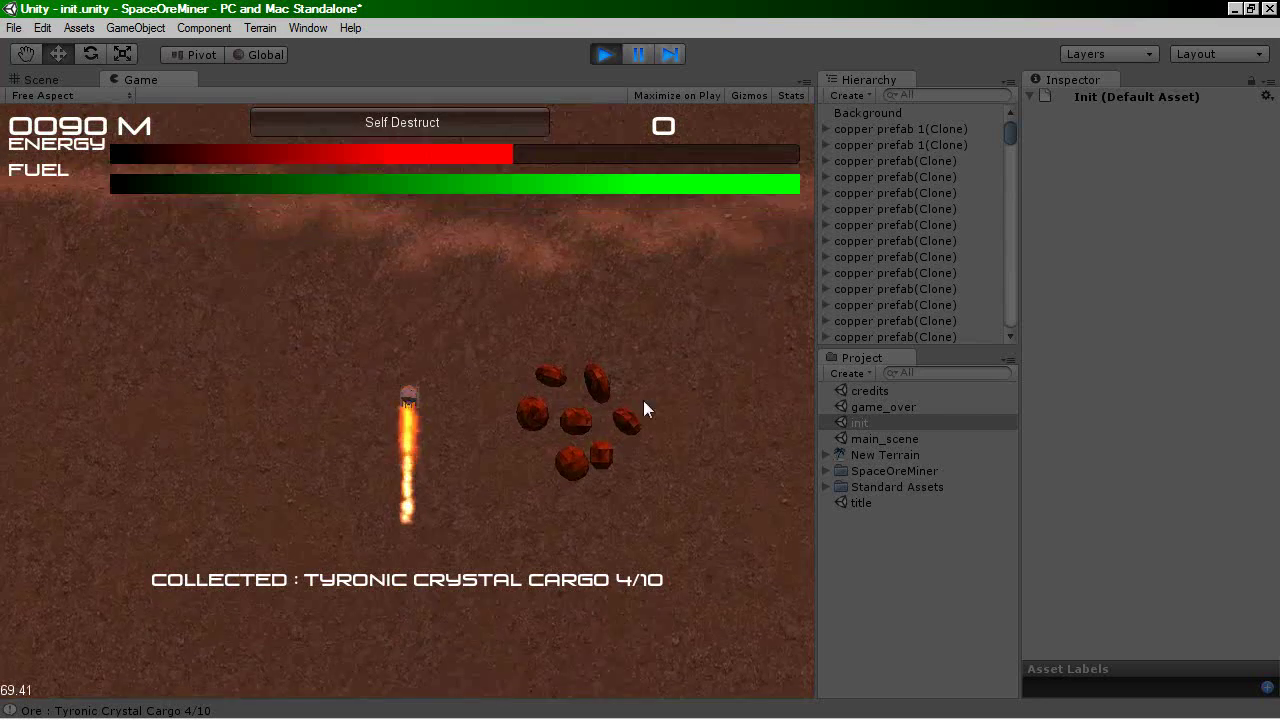
pyautogui.moveTo(616, 368)
pyautogui.mouseDown()
pyautogui.moveTo(455, 150)
pyautogui.moveTo(662, 254)
pyautogui.moveTo(652, 241)
pyautogui.moveTo(578, 190)
pyautogui.moveTo(551, 235)
pyautogui.moveTo(630, 278)
pyautogui.mouseUp()
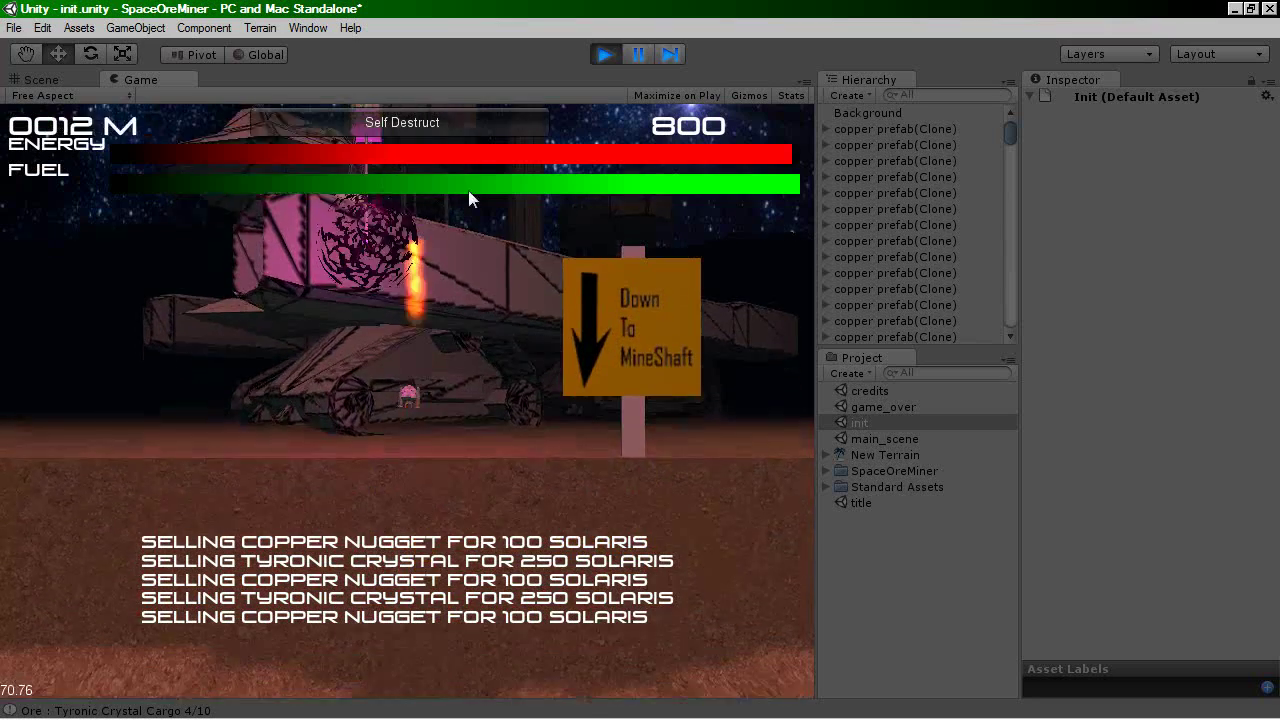
# - Mine and sell lavatile blocks, and buy the LX 5200 Reactor for 4000 solaris from the shop
pyautogui.press('Right')
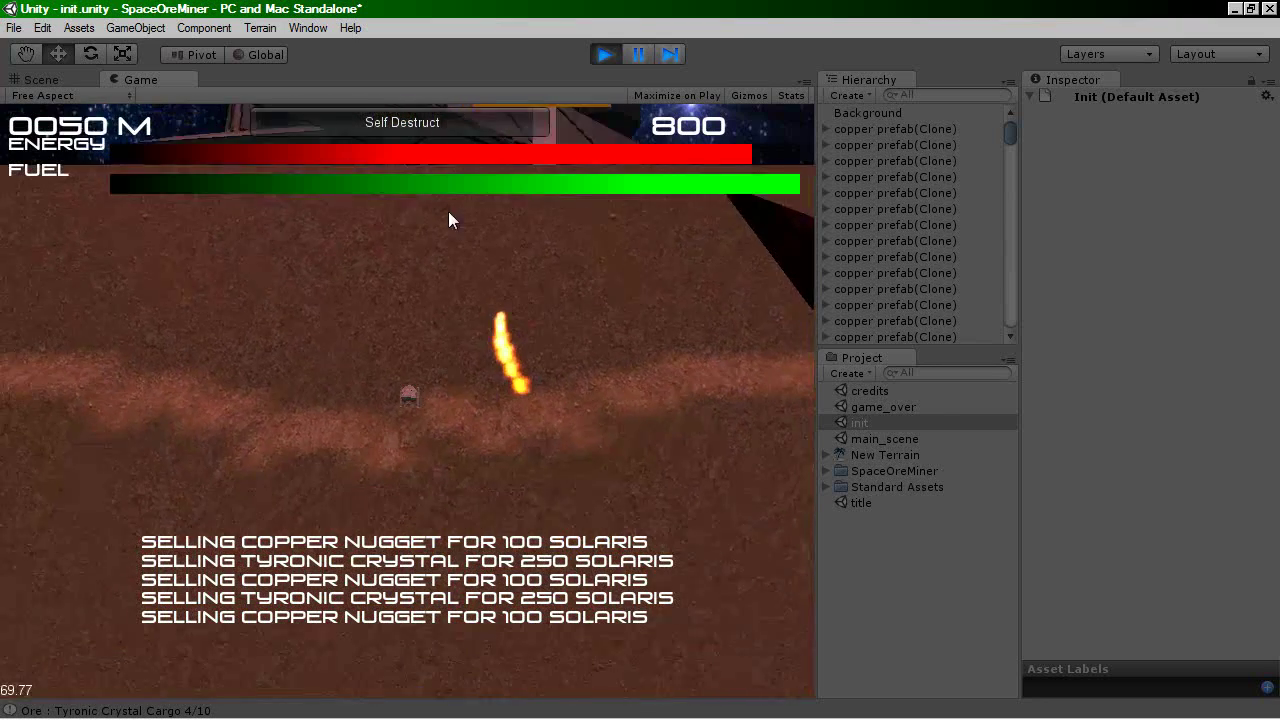
pyautogui.click(448, 247)
pyautogui.click(457, 251)
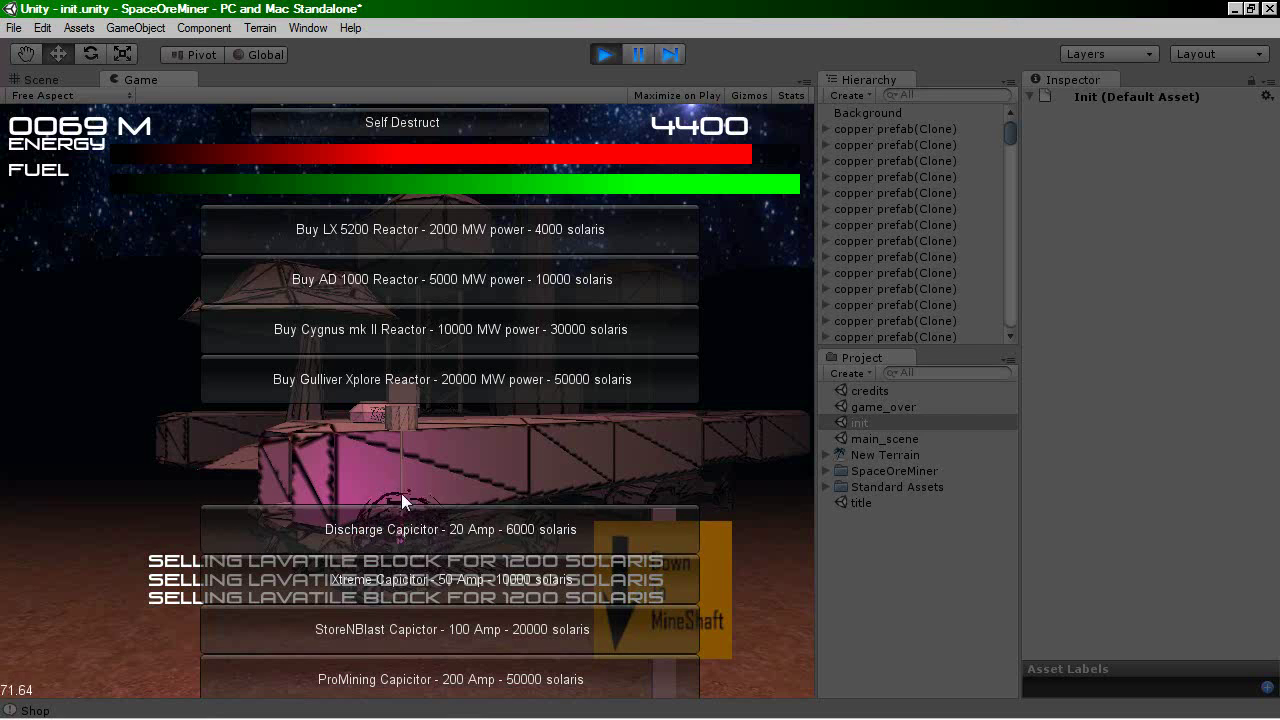
pyautogui.click(413, 231)
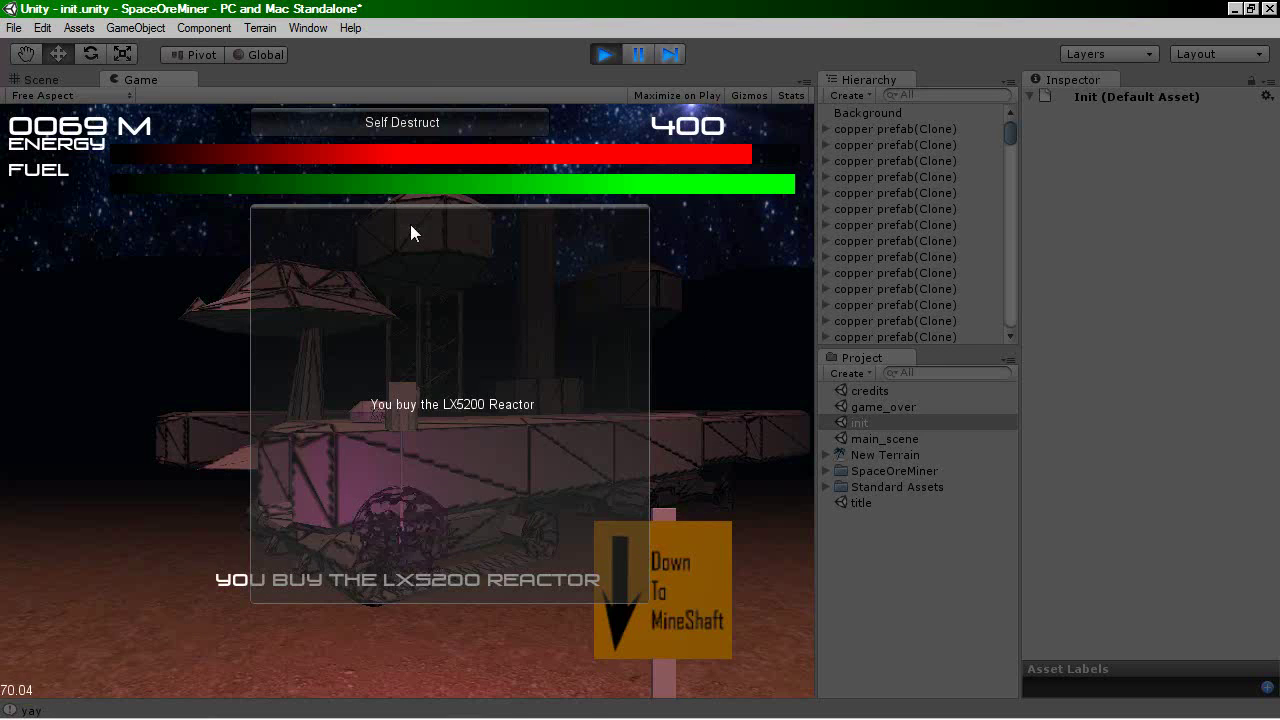
pyautogui.click(488, 379)
# - Fly the mole from the base back underground and collect copper nuggets on the way down to about 218 m
pyautogui.press('a')
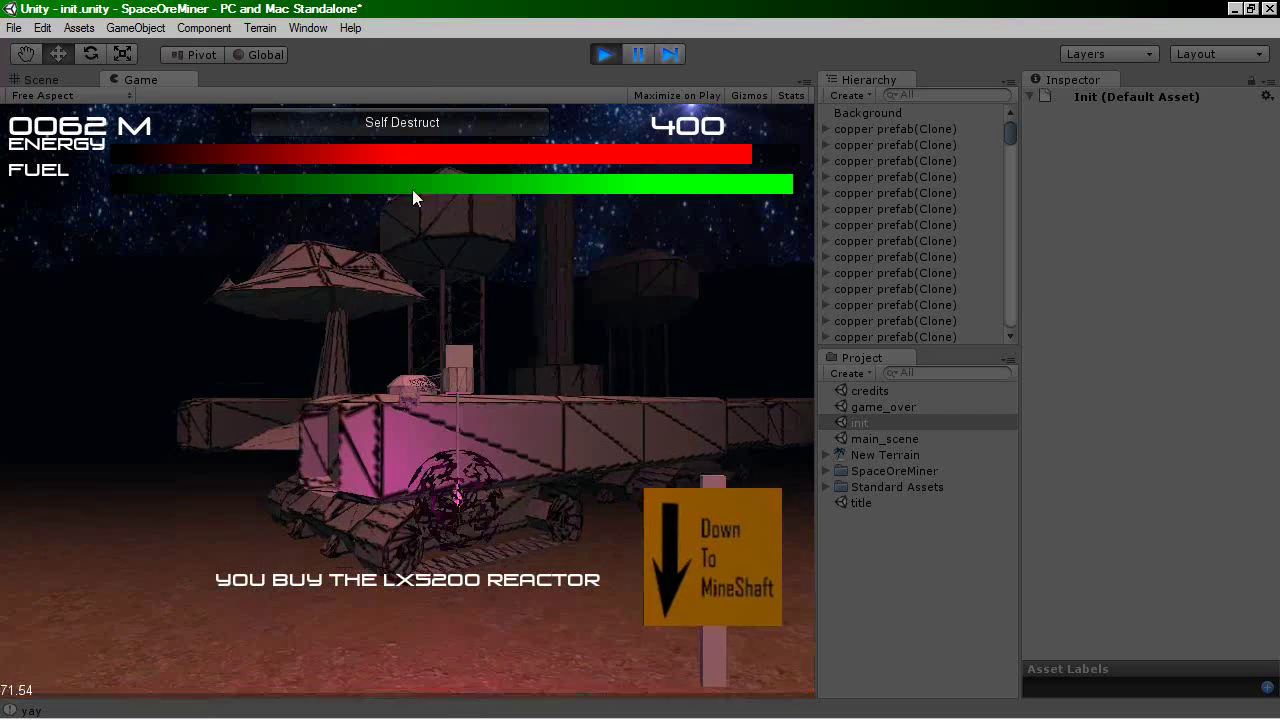
pyautogui.press('Up')
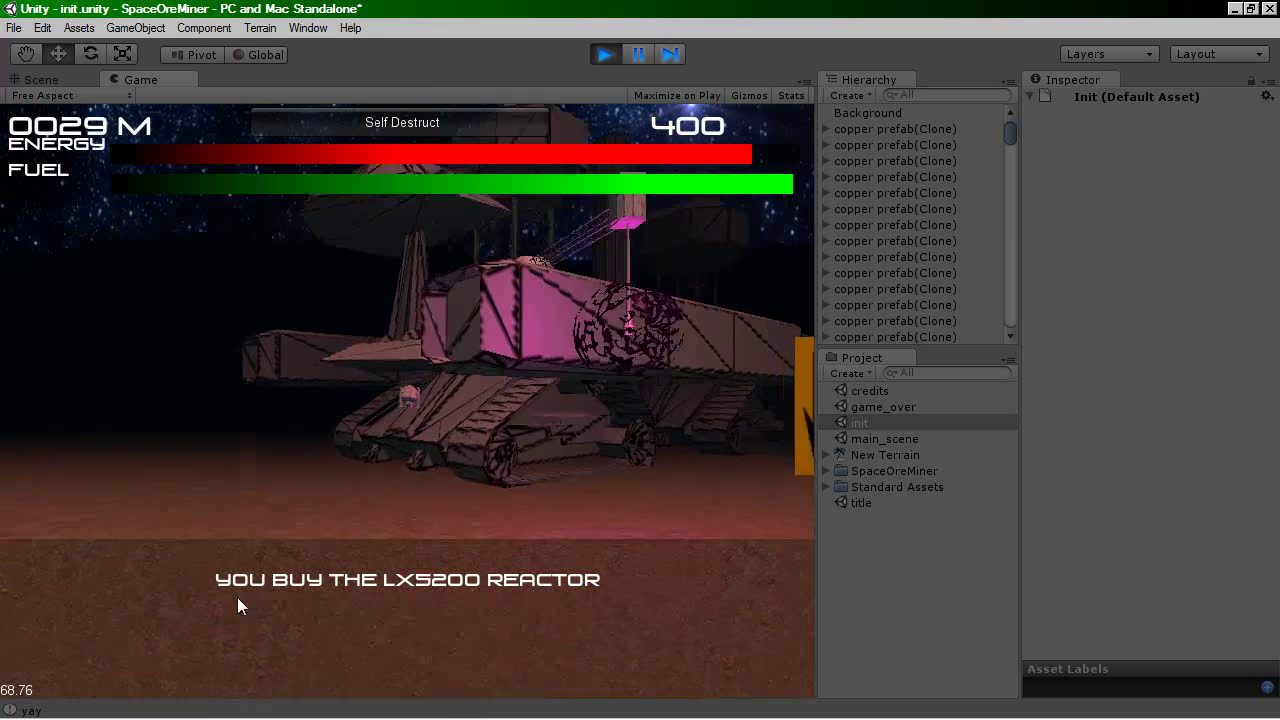
pyautogui.press('Up')
pyautogui.press('Up')
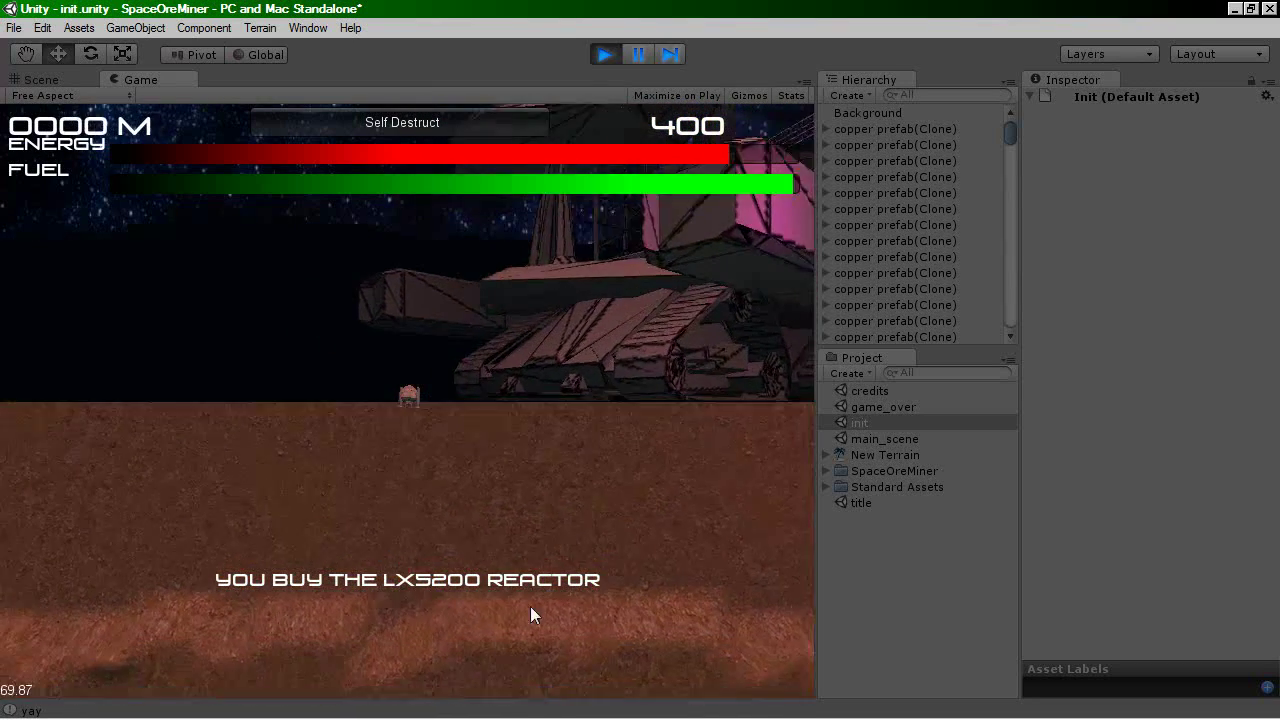
pyautogui.press('Up')
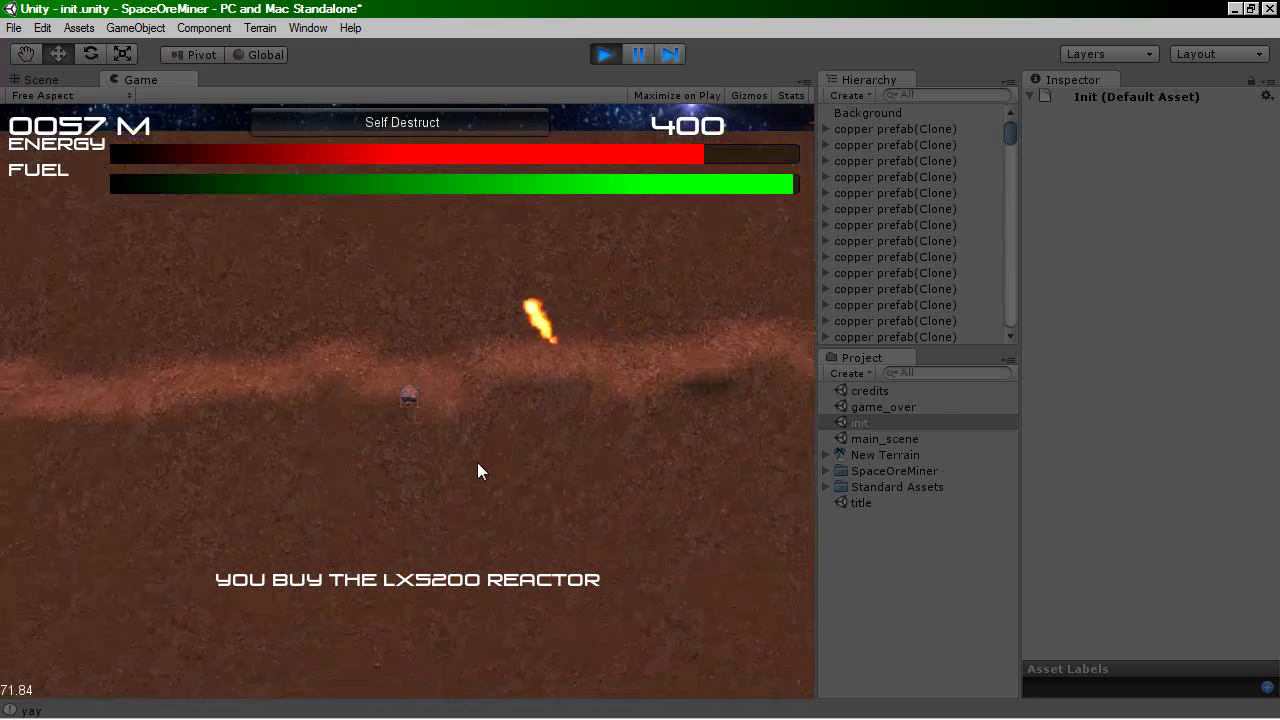
pyautogui.press('d')
pyautogui.click(578, 617)
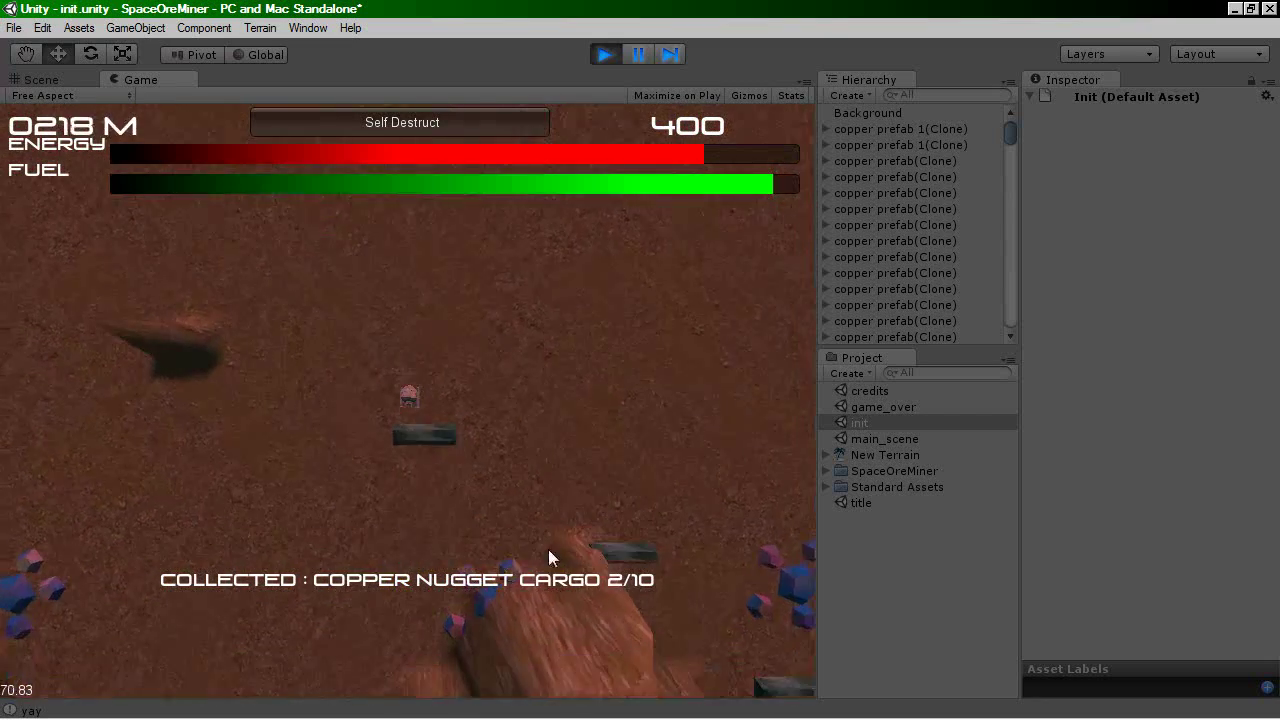
# - Collect a kor stone and a lavatile block between about 218 and 302 m depth, and start flying the mole back up
pyautogui.click(451, 630)
pyautogui.moveTo(451, 625)
pyautogui.mouseDown()
pyautogui.moveTo(575, 479)
pyautogui.moveTo(532, 589)
pyautogui.mouseUp()
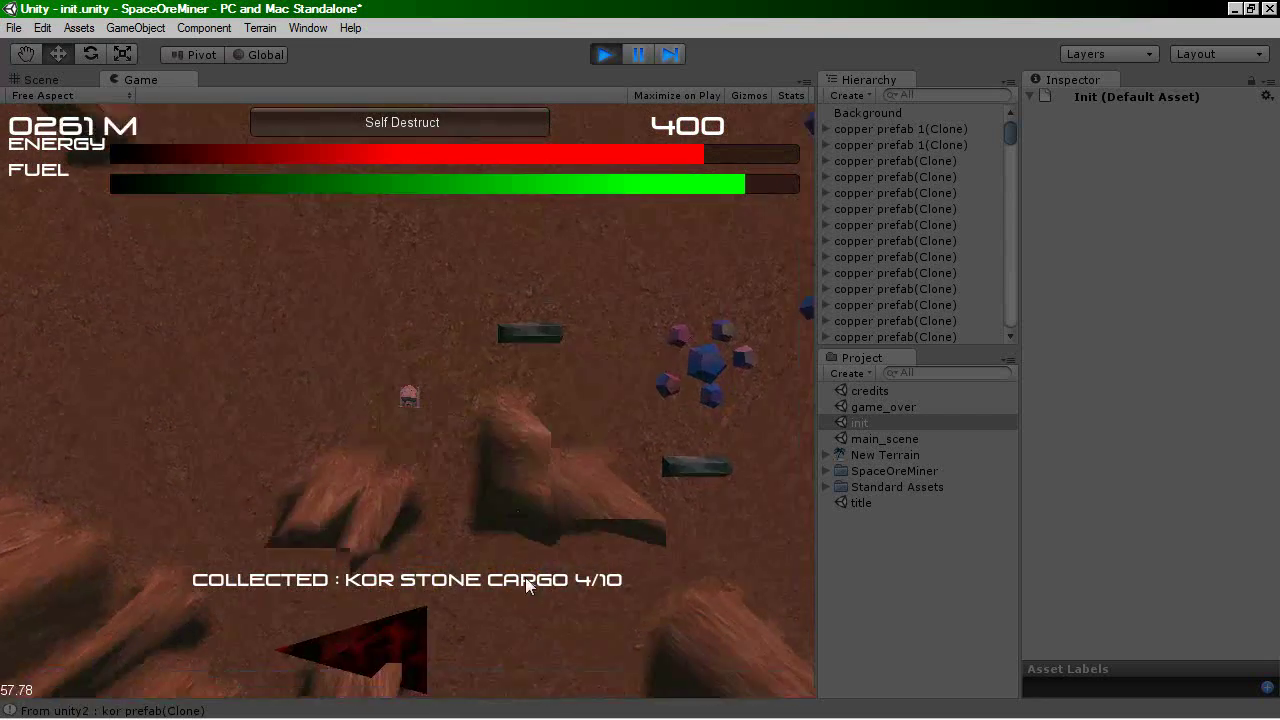
pyautogui.click(505, 405)
pyautogui.click(517, 495)
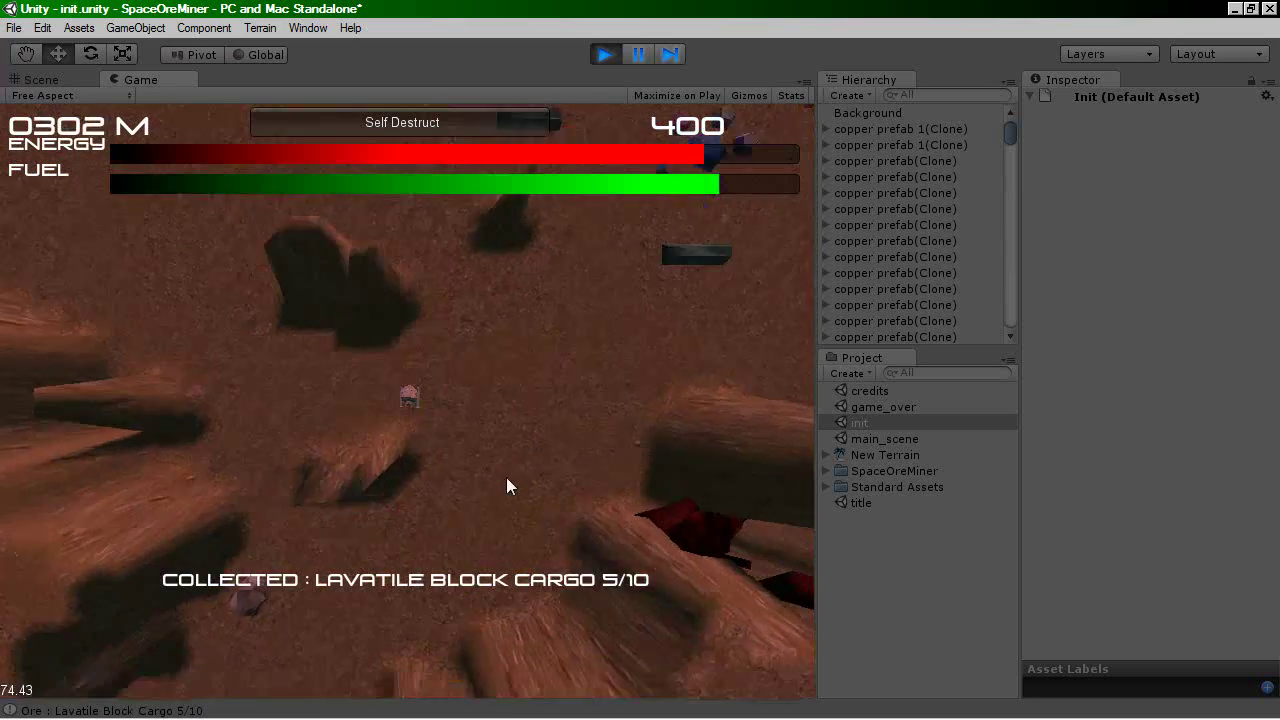
pyautogui.press('w')
pyautogui.press('a')
pyautogui.press('d')
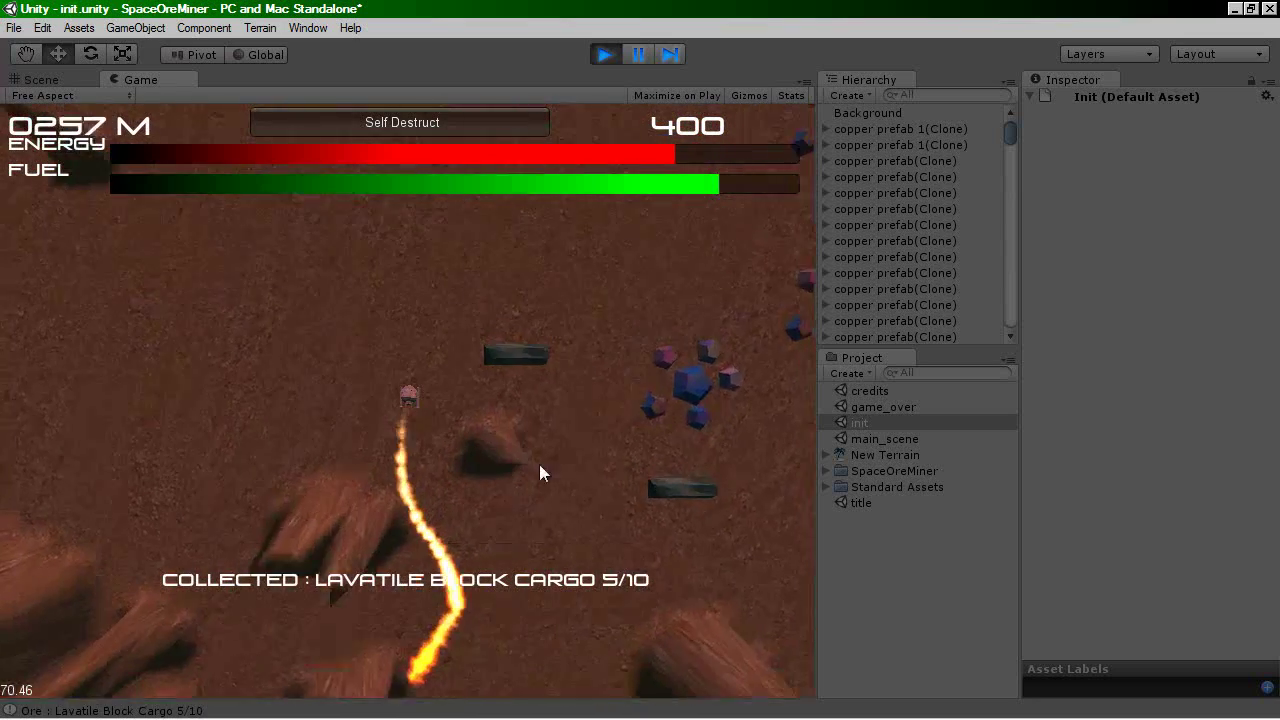
# - Self-destruct the mole and return from the game over screen to the main menu
pyautogui.moveTo(539, 473)
pyautogui.mouseDown()
pyautogui.moveTo(680, 186)
pyautogui.moveTo(466, 186)
pyautogui.moveTo(646, 168)
pyautogui.moveTo(597, 158)
pyautogui.moveTo(498, 258)
pyautogui.moveTo(494, 340)
pyautogui.moveTo(545, 336)
pyautogui.moveTo(686, 206)
pyautogui.moveTo(304, 288)
pyautogui.moveTo(372, 325)
pyautogui.moveTo(485, 493)
pyautogui.moveTo(516, 409)
pyautogui.moveTo(541, 412)
pyautogui.moveTo(456, 395)
pyautogui.moveTo(426, 372)
pyautogui.moveTo(424, 352)
pyautogui.moveTo(495, 252)
pyautogui.moveTo(514, 108)
pyautogui.moveTo(502, 126)
pyautogui.mouseUp()
pyautogui.click(501, 122)
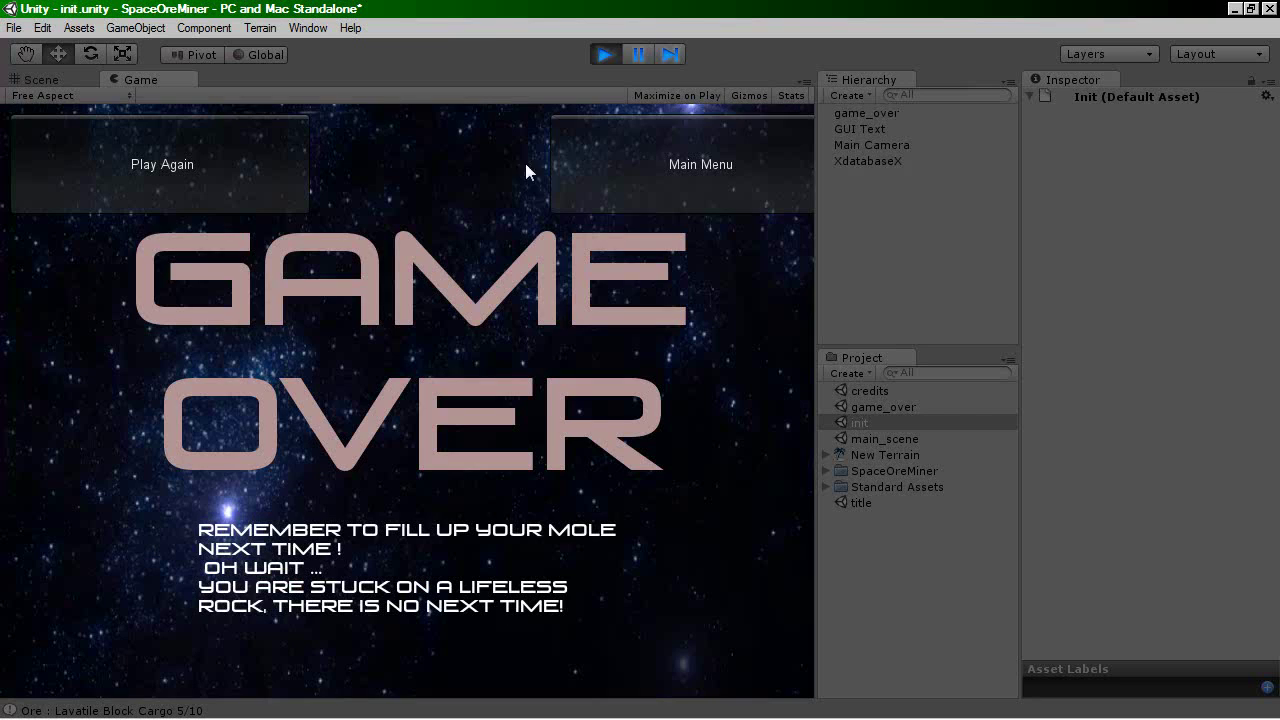
pyautogui.click(637, 181)
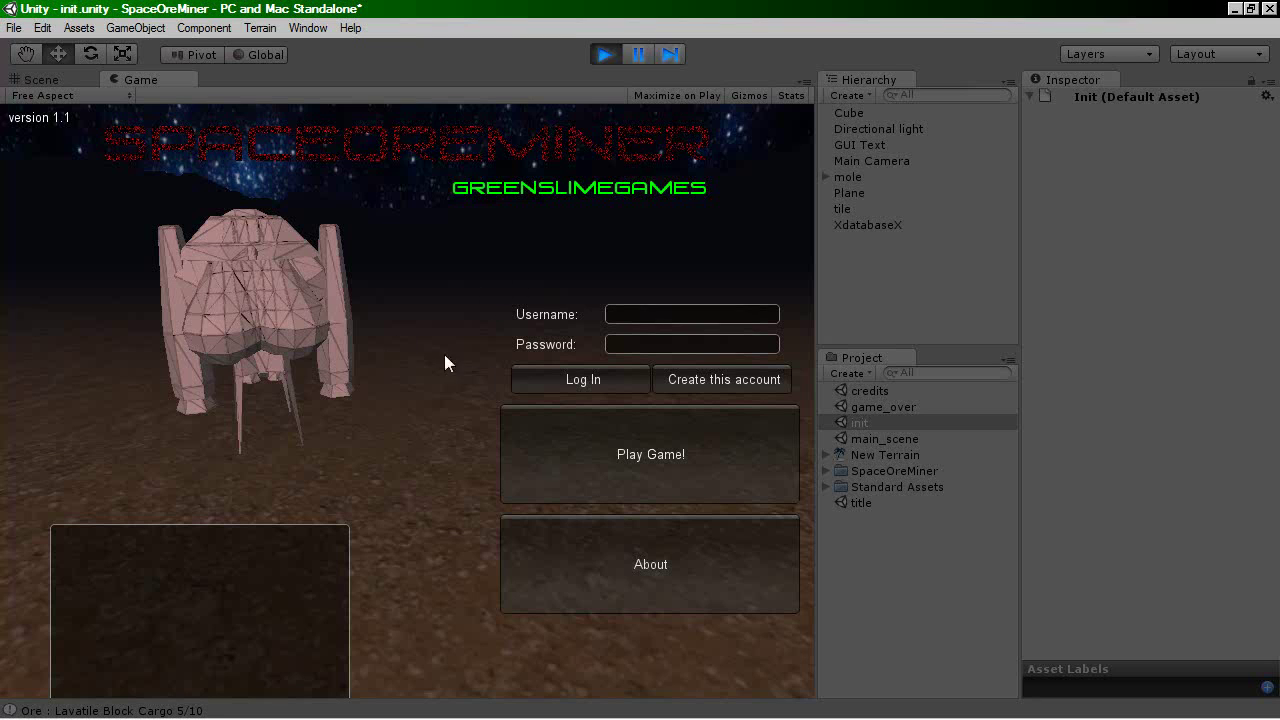
# - Log in to the player account with the username and account password to load the mining stats
pyautogui.click(633, 310)
pyautogui.write('LamentConfig')
pyautogui.press('Tab')
pyautogui.write('********')
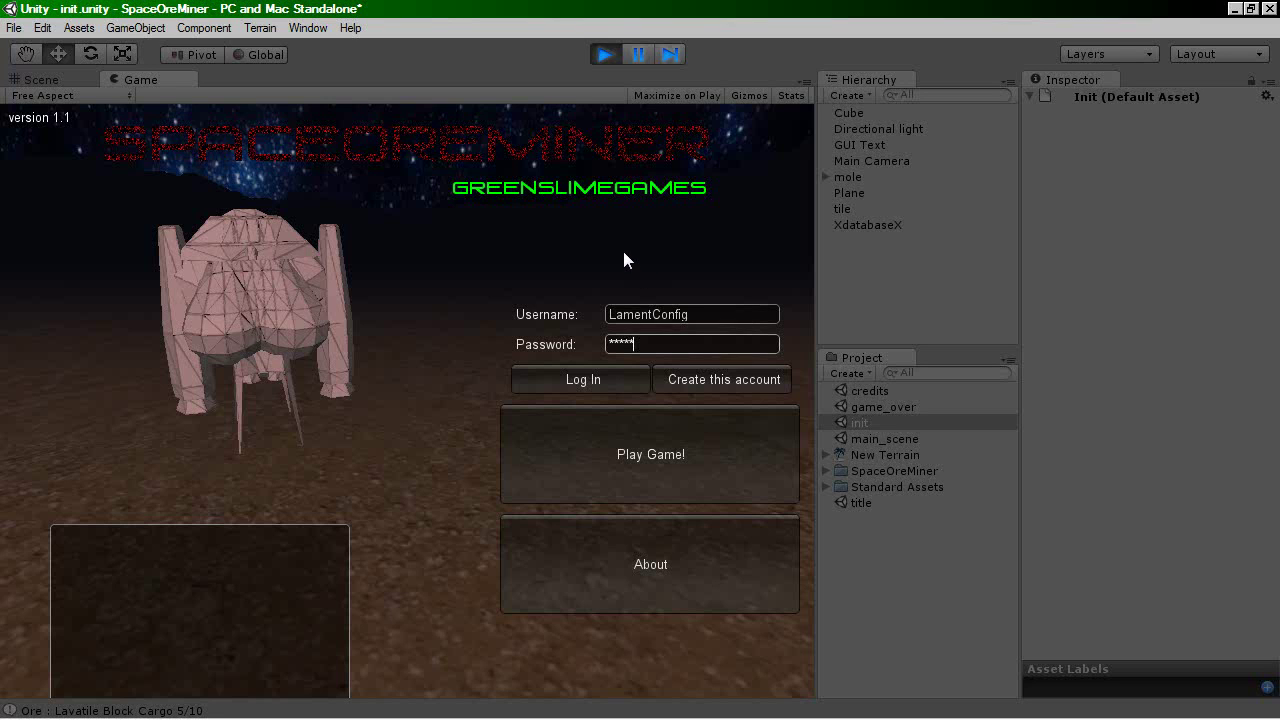
pyautogui.write('**********')
pyautogui.click(573, 378)
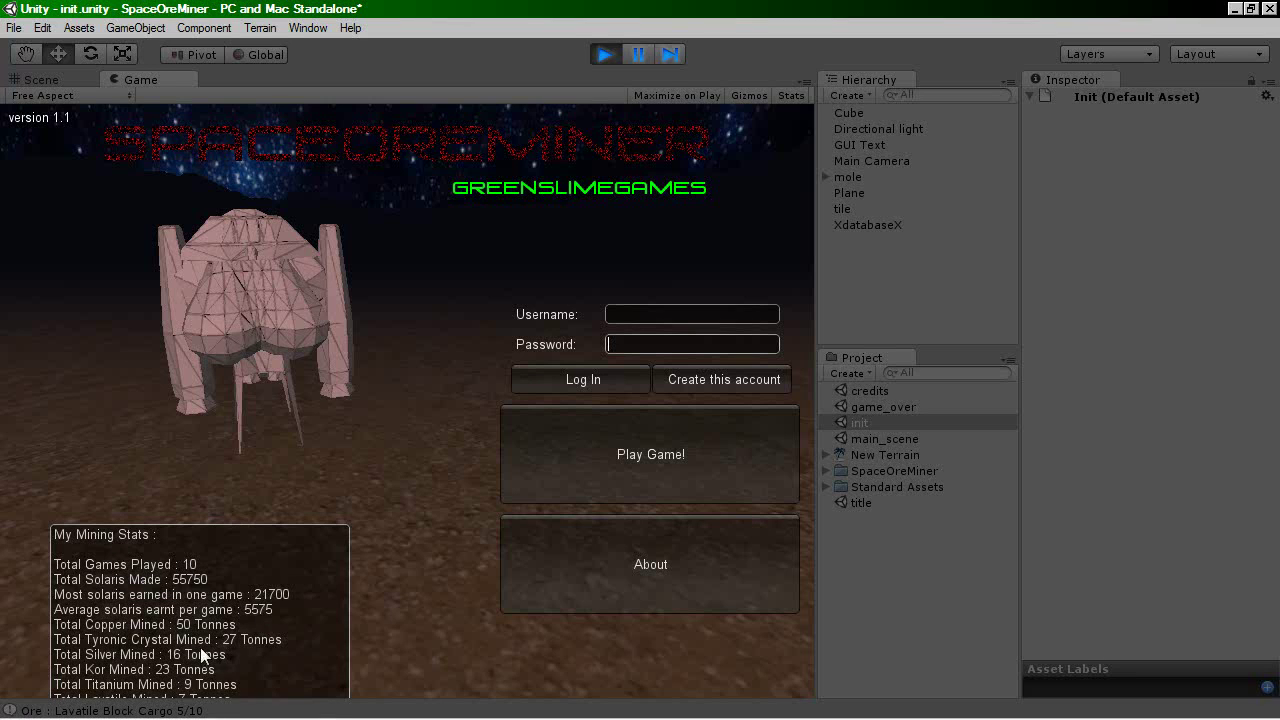
# - Start a new game and collect the first ore just below the surface, including a lavatile block
pyautogui.click(590, 458)
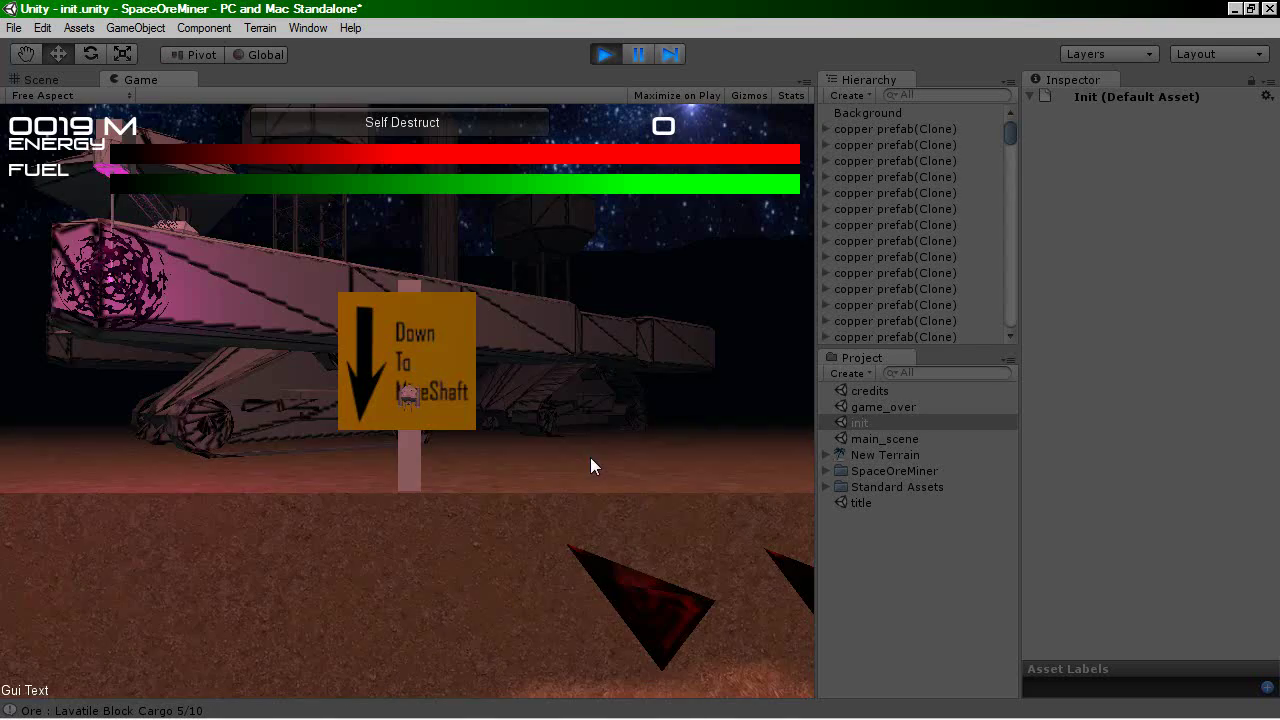
pyautogui.press('Left')
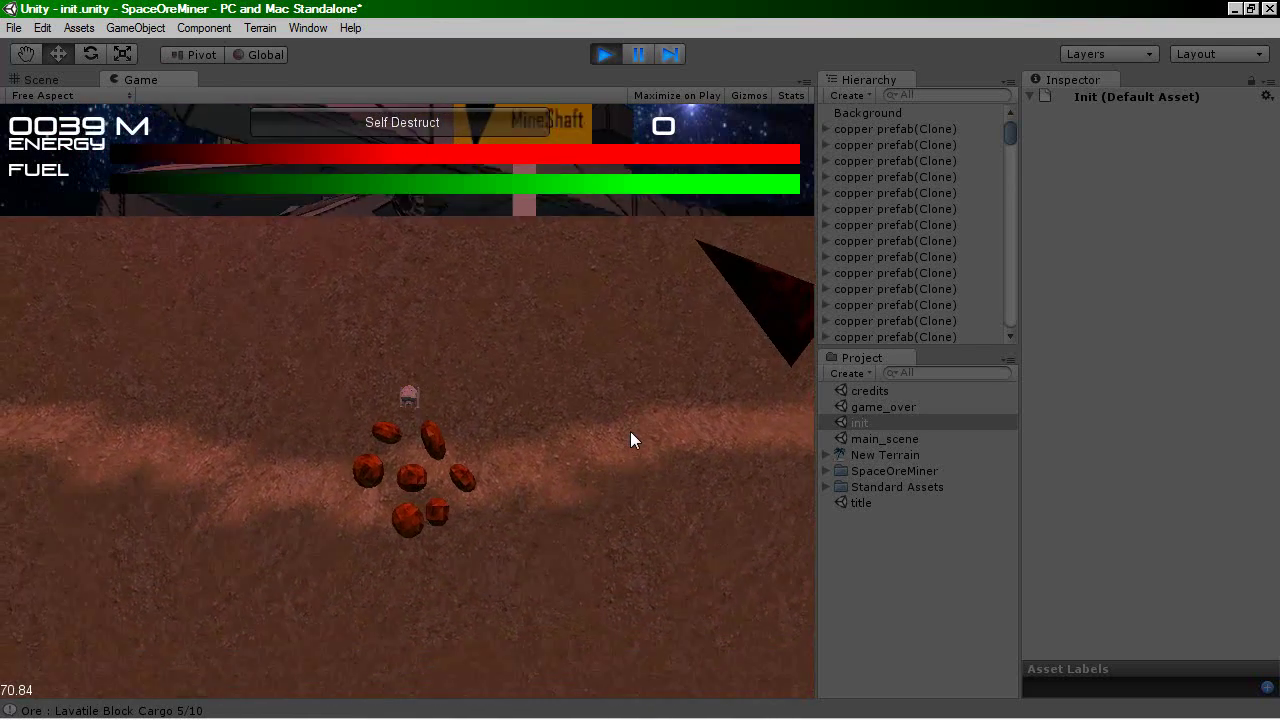
pyautogui.press('Up')
pyautogui.press('Right')
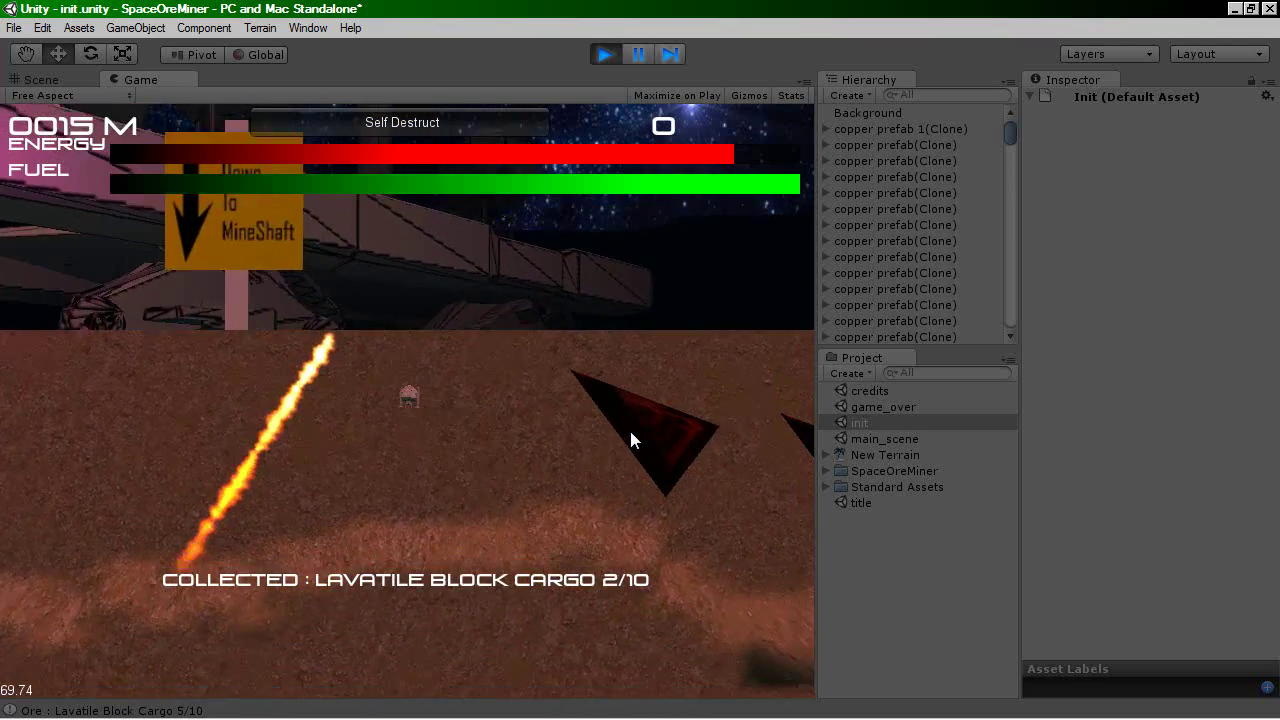
# - Collect another lavatile block and fly the mole up to the station to sell the copper nugget and lavatile blocks
pyautogui.press('Up')
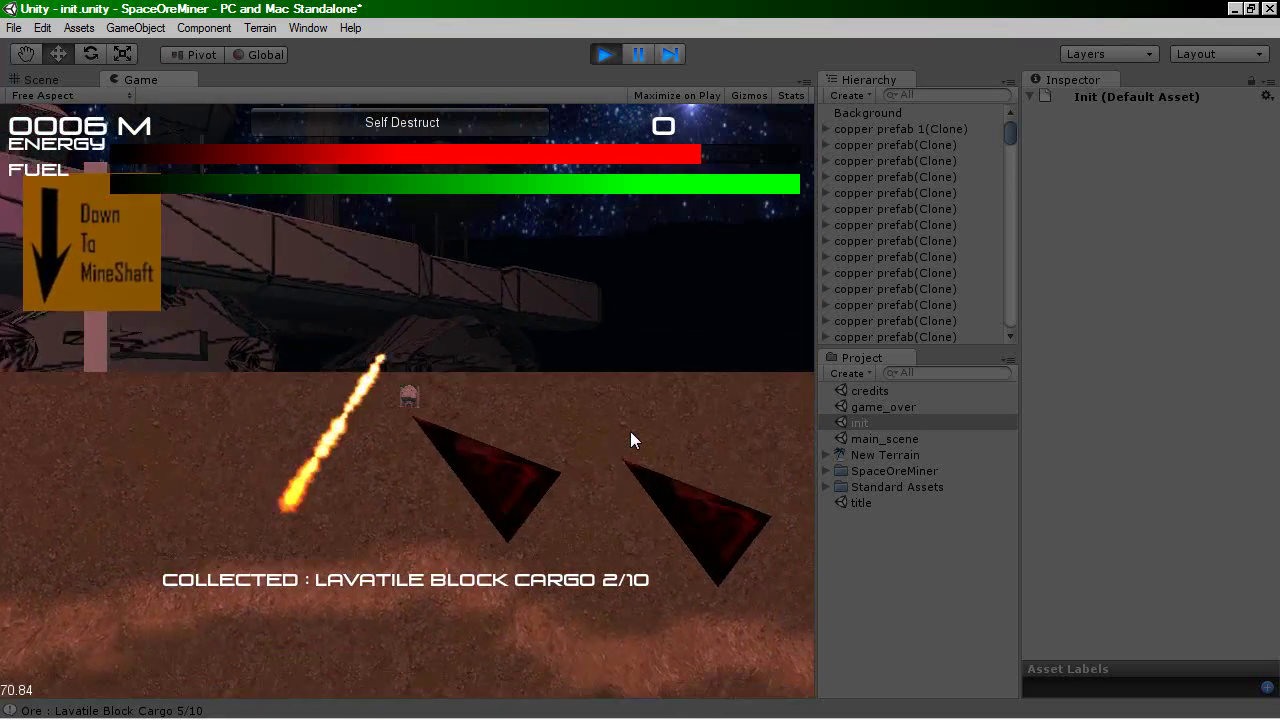
pyautogui.press('Up')
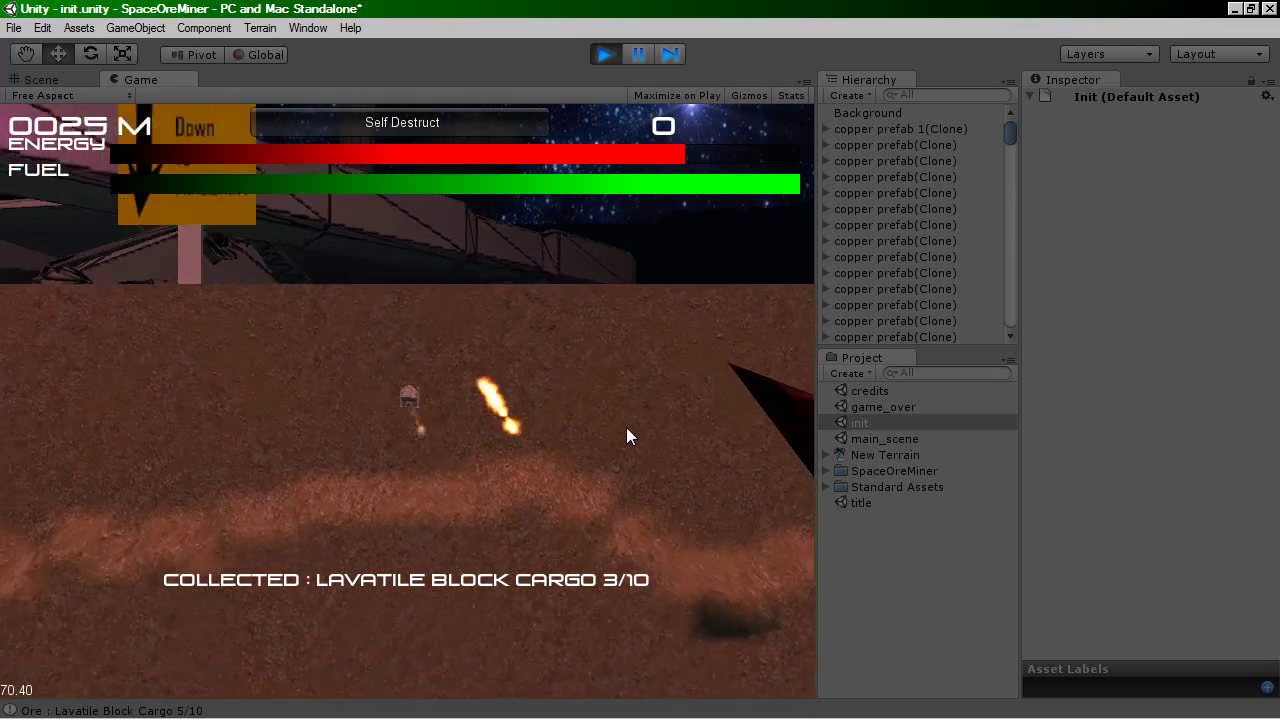
pyautogui.press('Up')
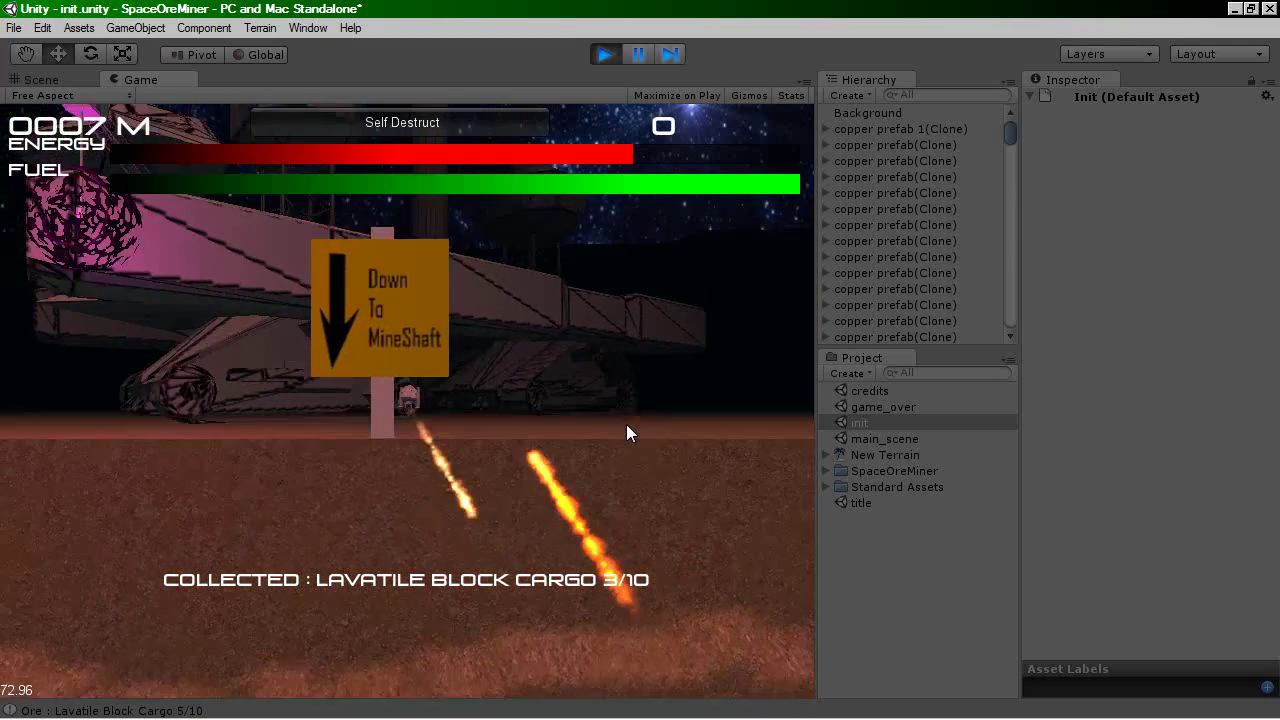
pyautogui.press('Up')
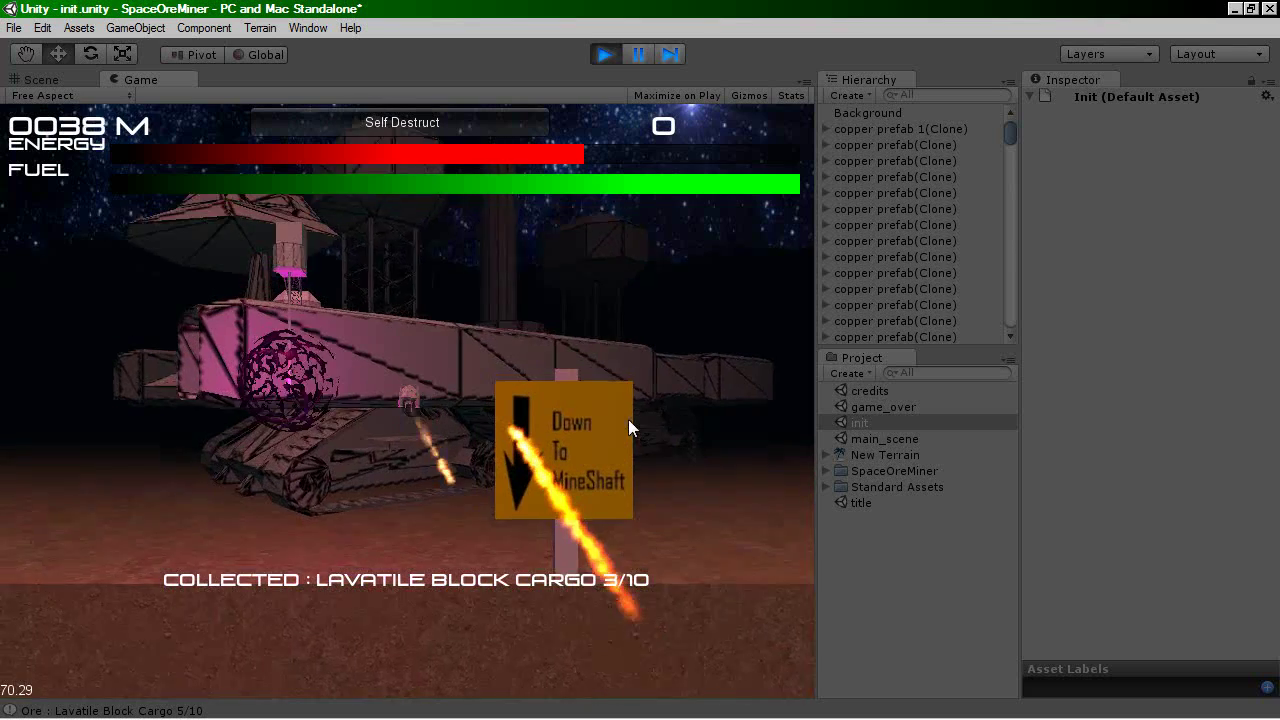
pyautogui.press('Up')
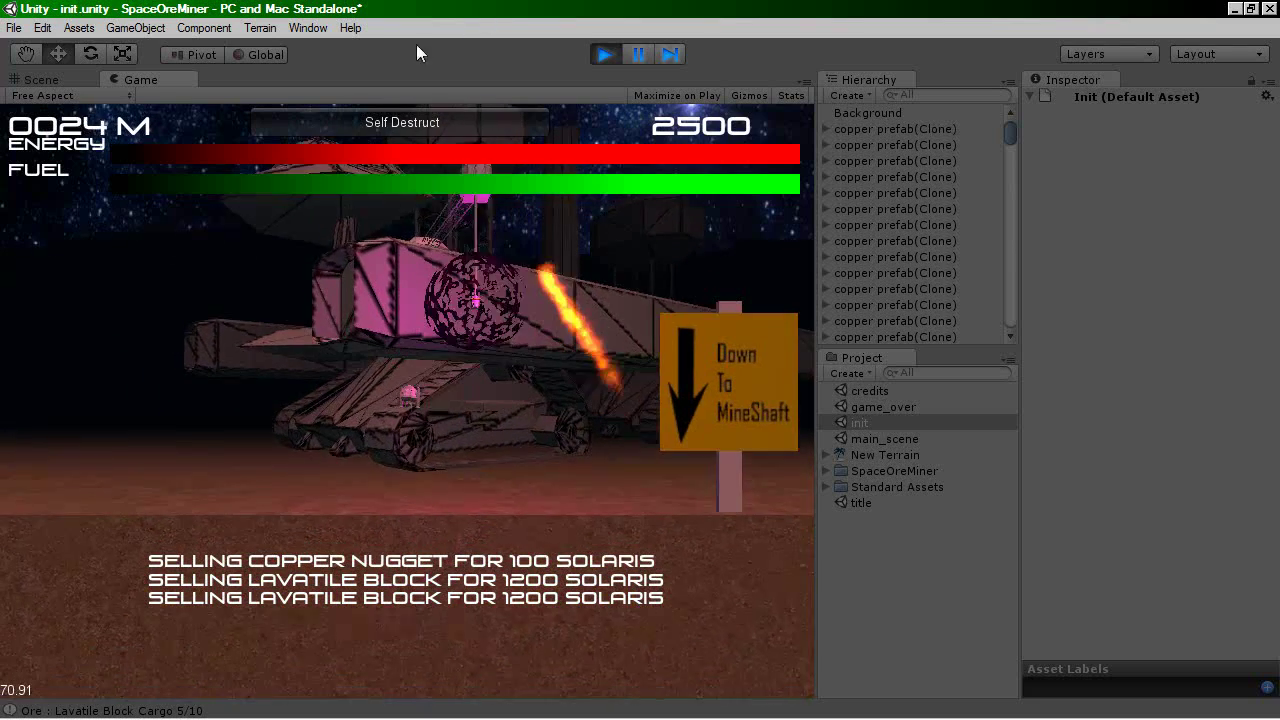
# - Self-destruct the mole and return from the game over screen to the main menu
pyautogui.click(399, 122)
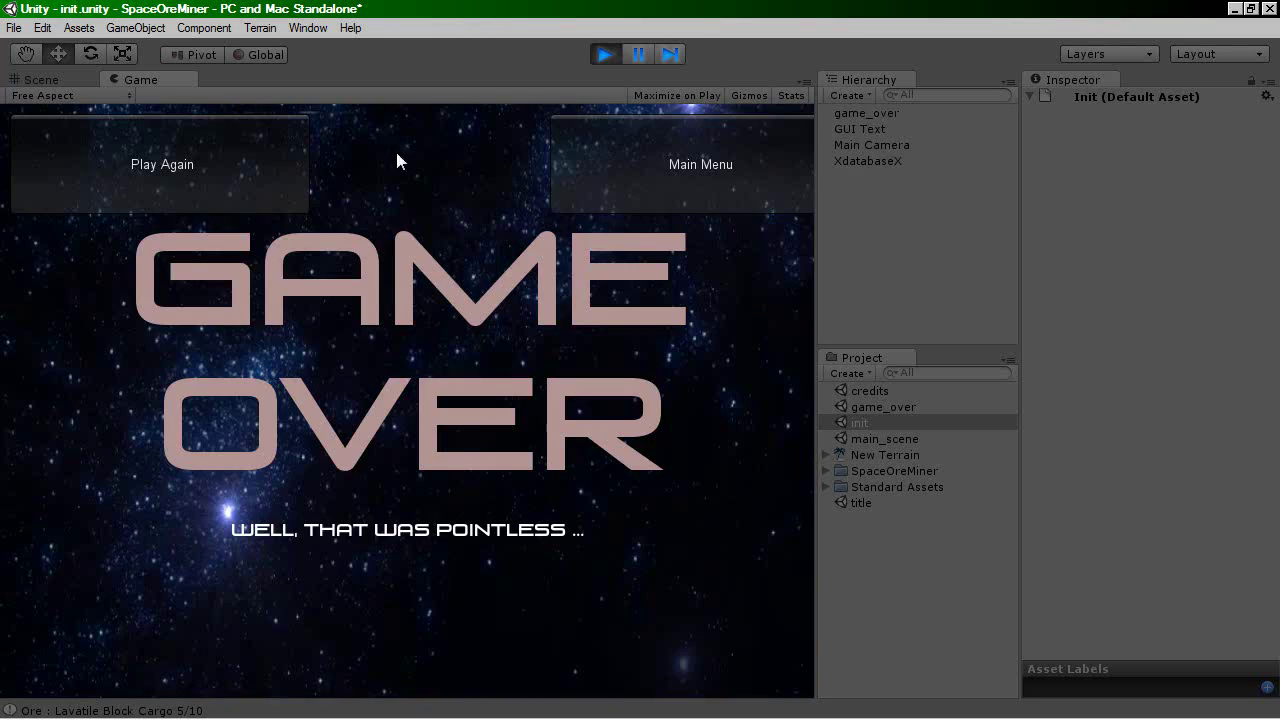
pyautogui.click(584, 171)
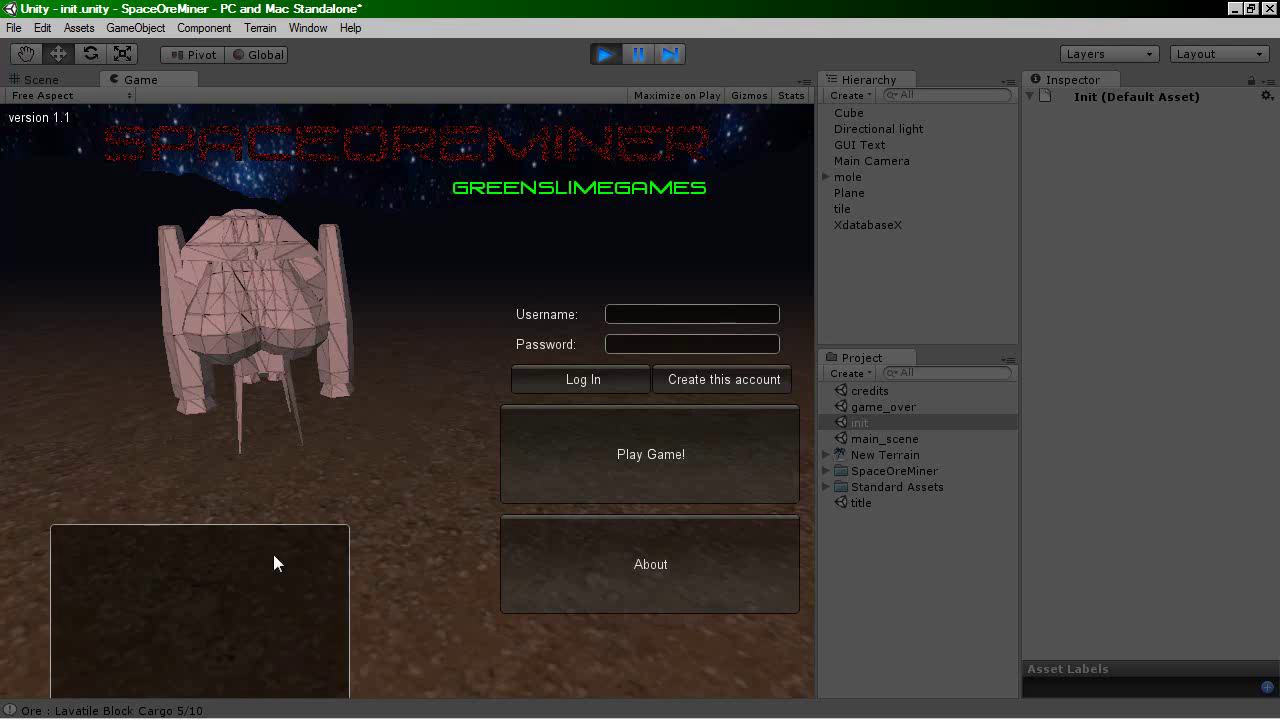
# - Create a new player account with the username YouTube and an account password
pyautogui.click(684, 320)
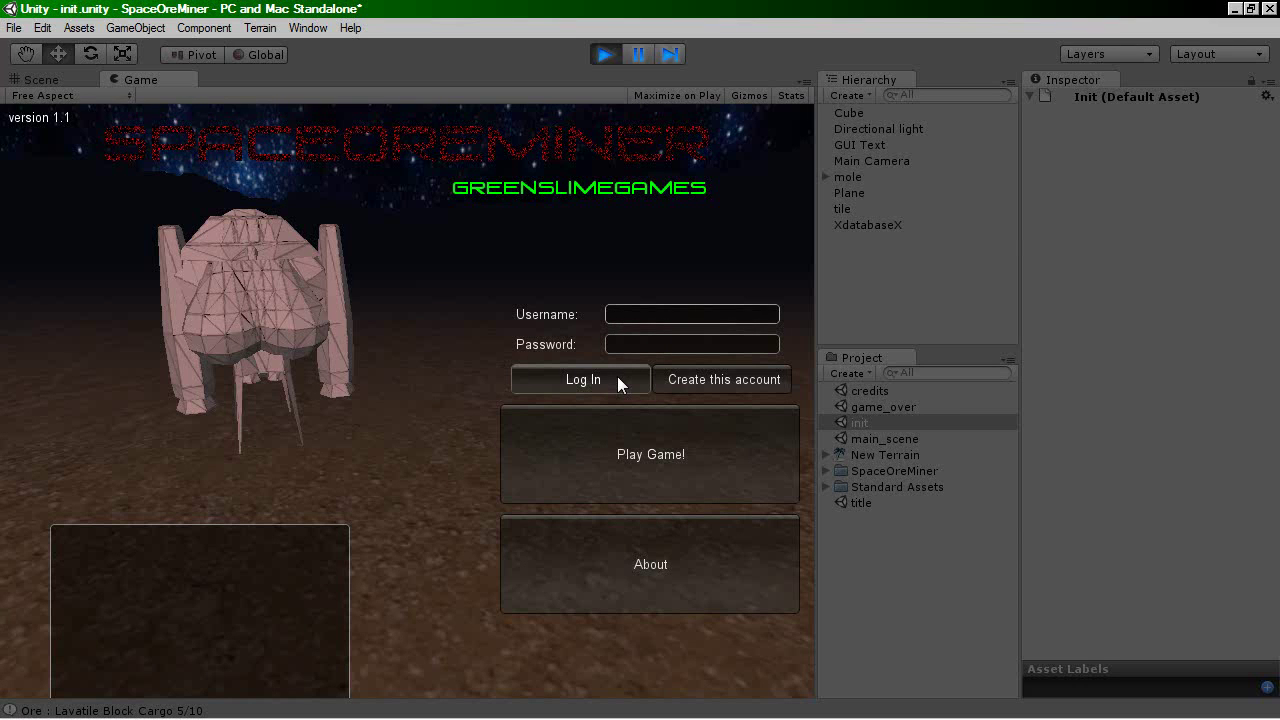
pyautogui.write('YouTube')
pyautogui.press('Tab')
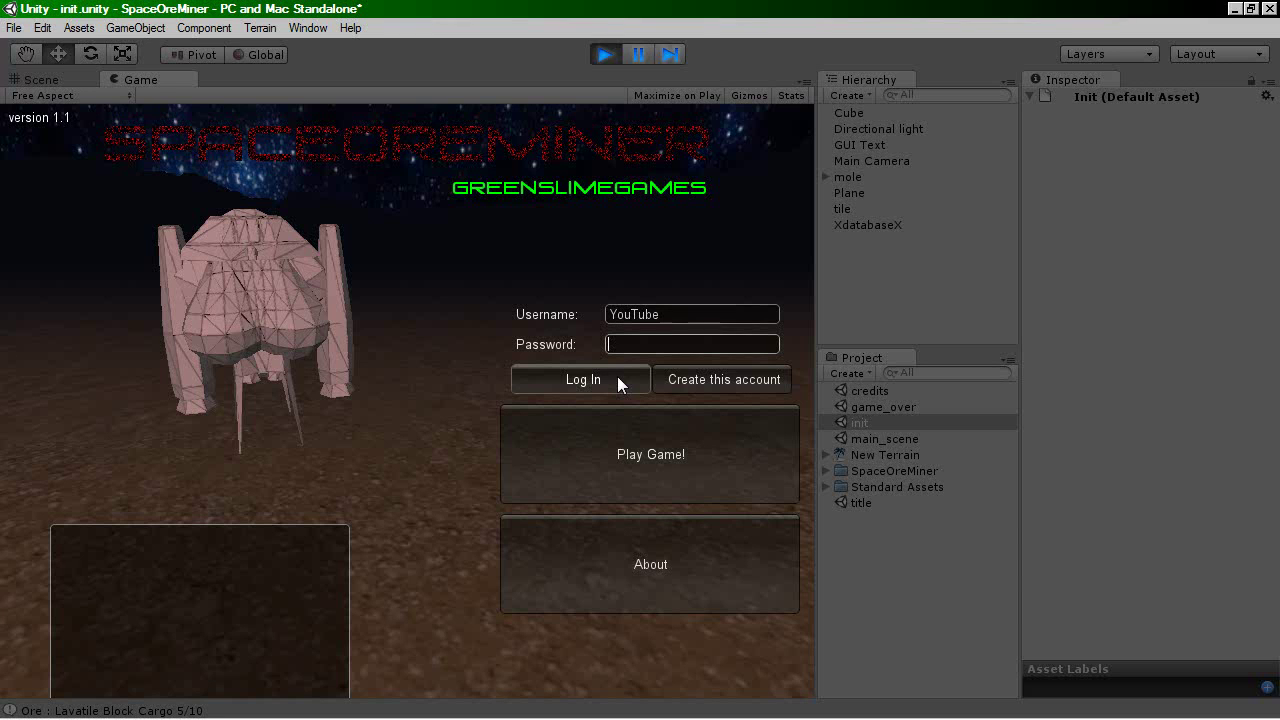
pyautogui.write('***')
pyautogui.click(720, 379)
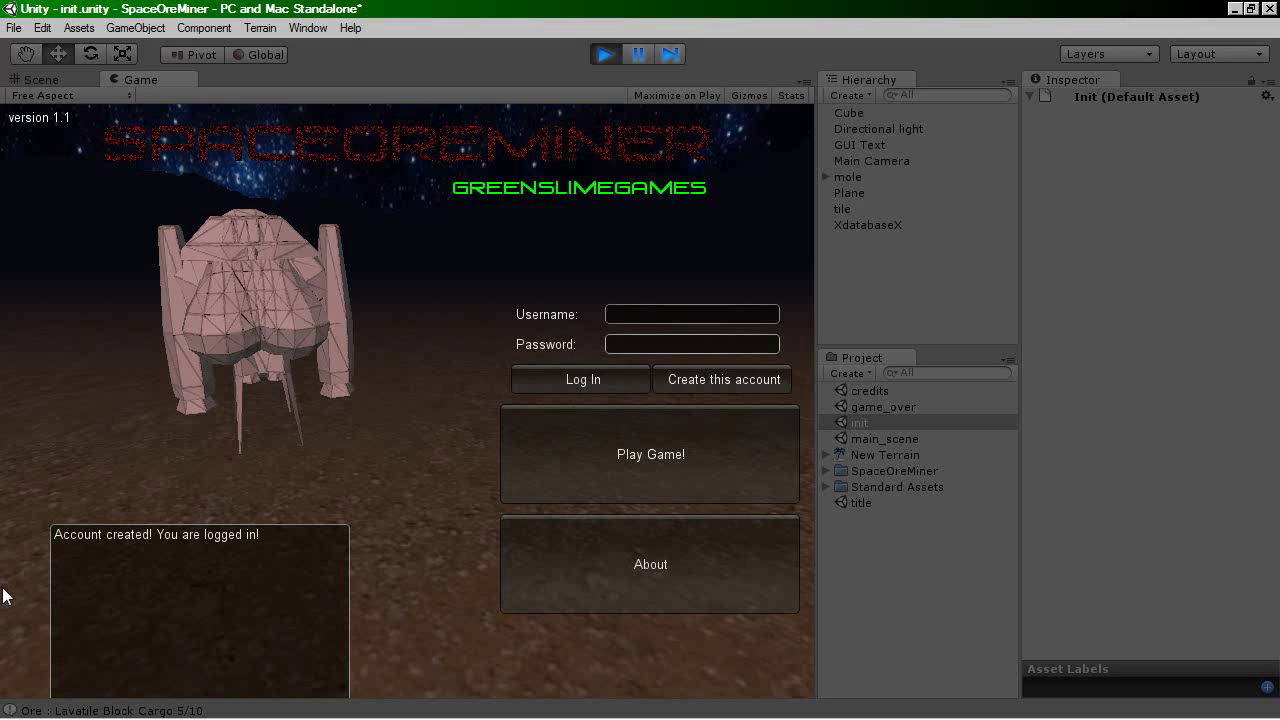
# - Start a new game and collect three lavatile blocks just below the surface near the mineshaft sign
pyautogui.click(657, 466)
pyautogui.press('d')
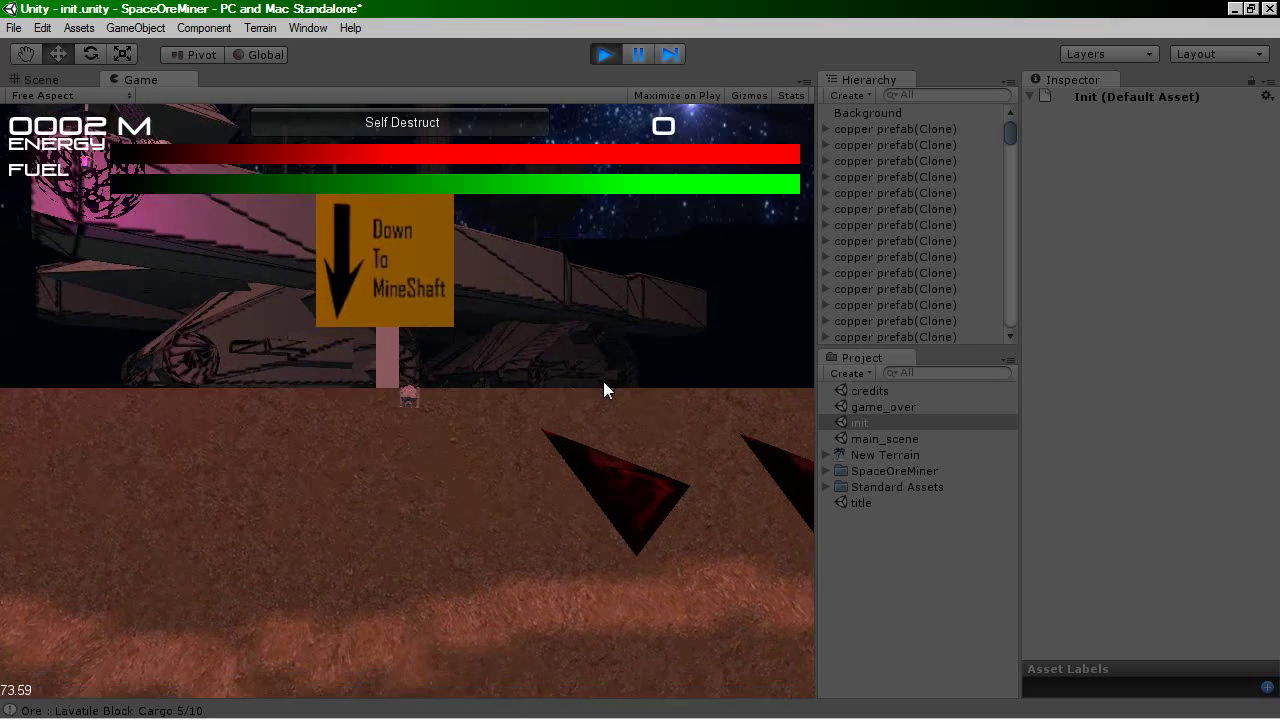
pyautogui.press('w')
pyautogui.press('w')
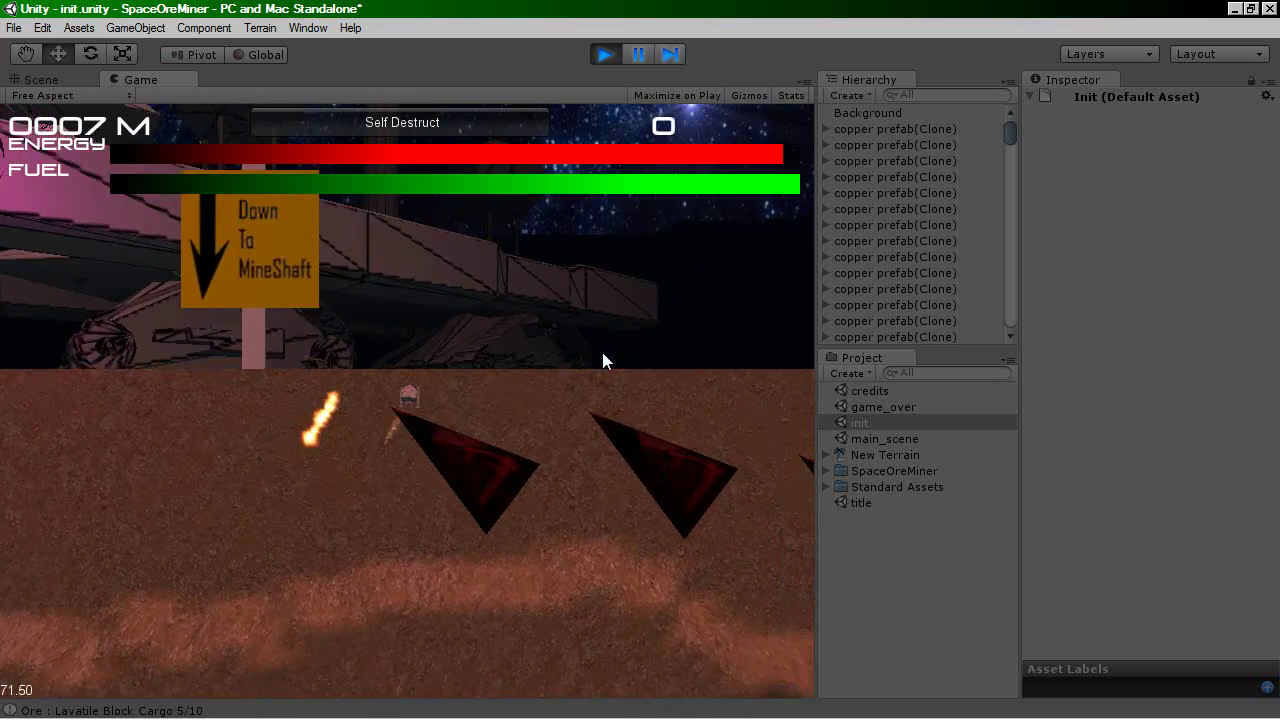
pyautogui.press('w')
pyautogui.press('w')
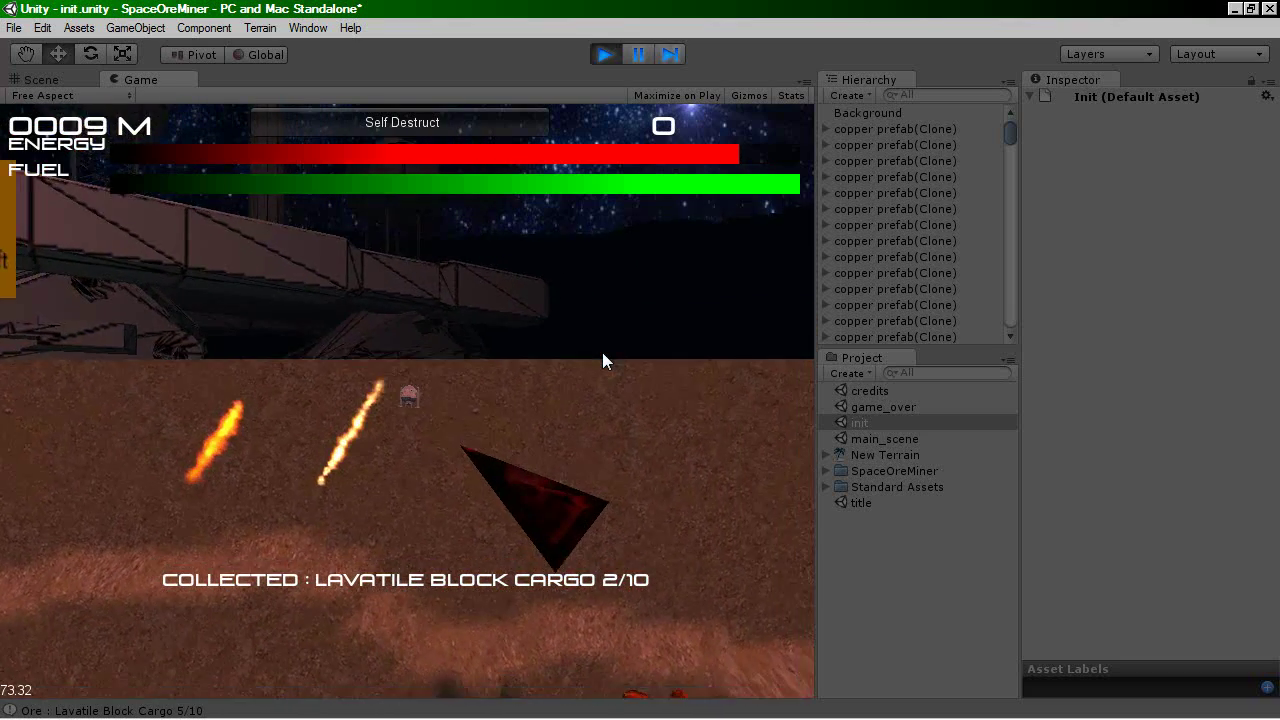
pyautogui.press('w')
pyautogui.press('a')
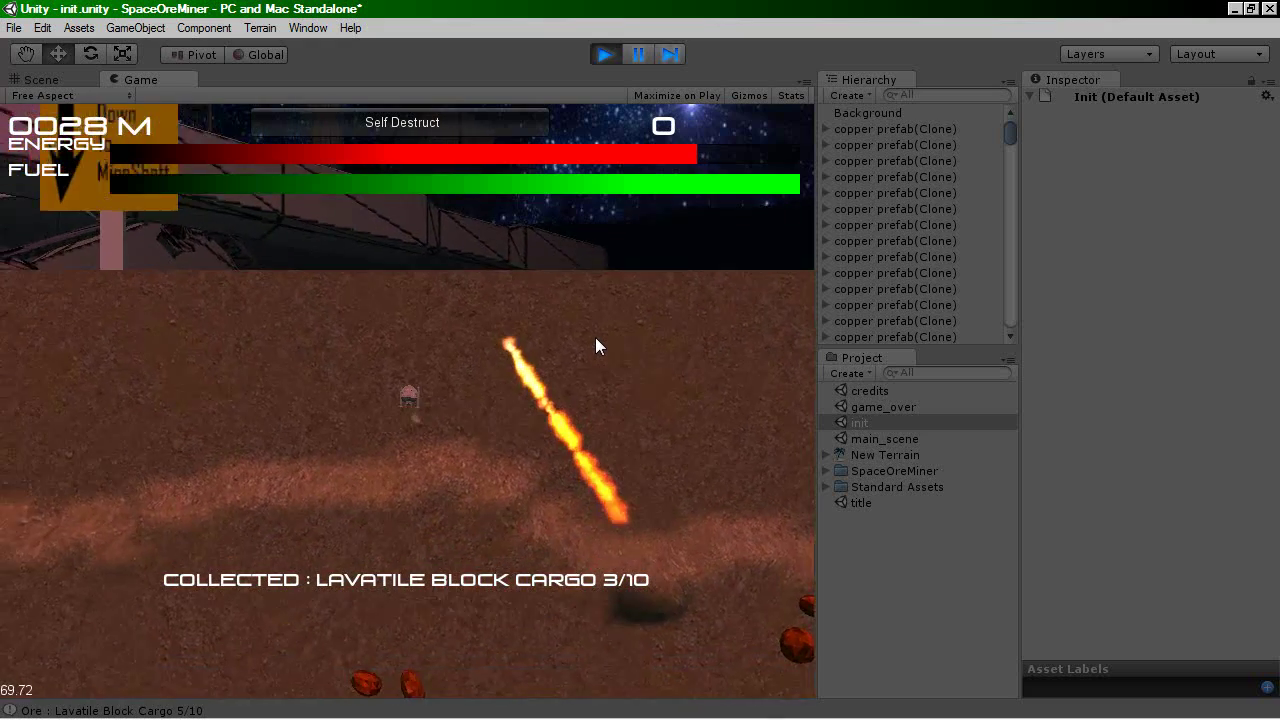
# - Fly the mole up to the glowing sphere at the station and sell the three lavatile blocks
pyautogui.press('w')
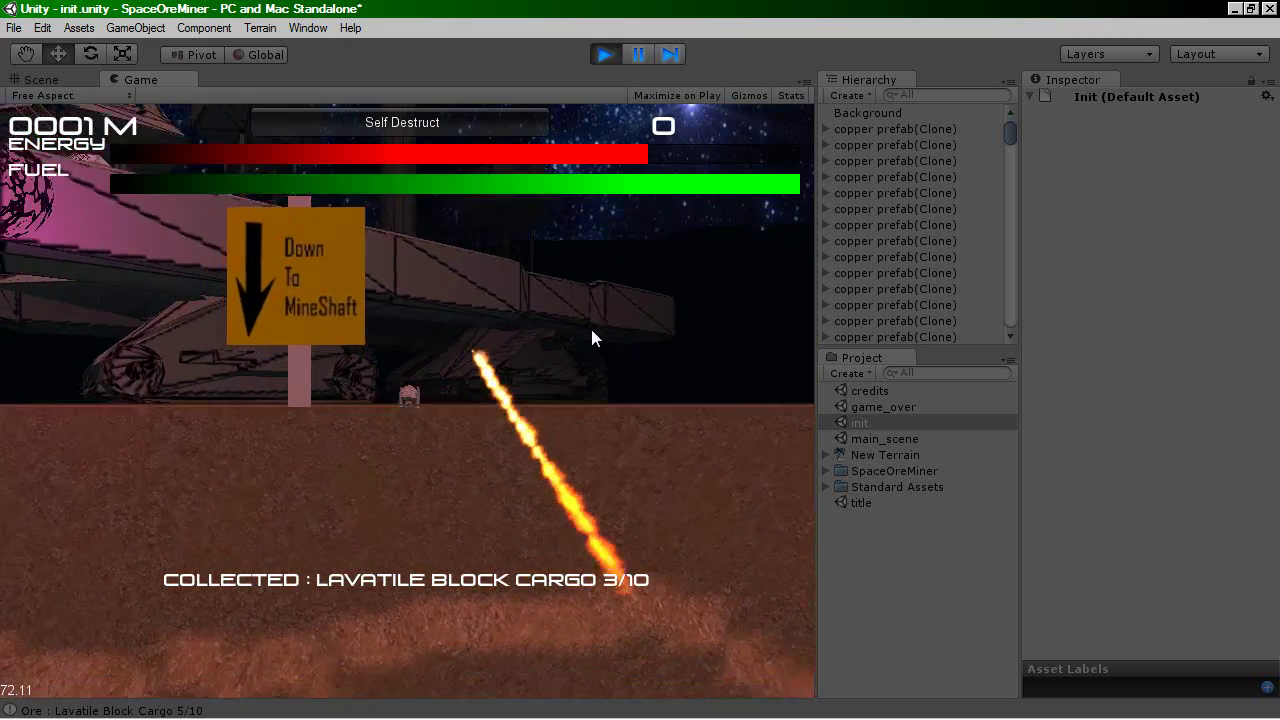
pyautogui.press('w')
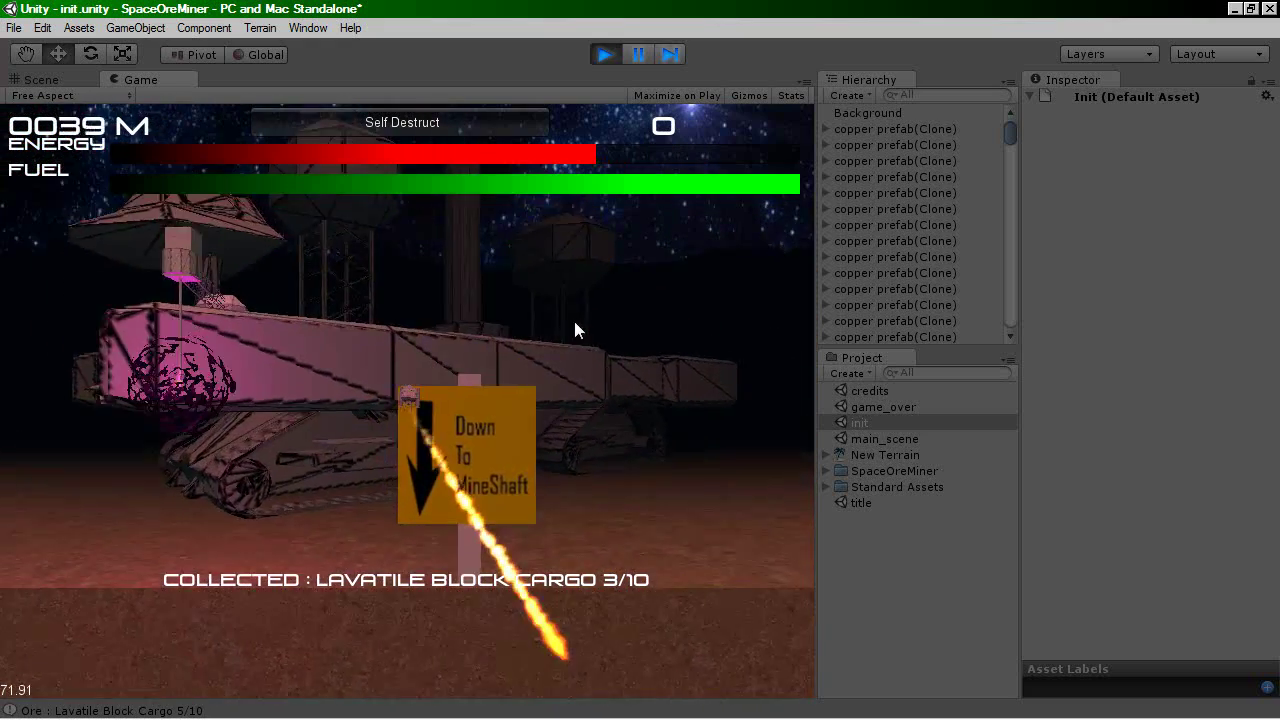
pyautogui.press('w')
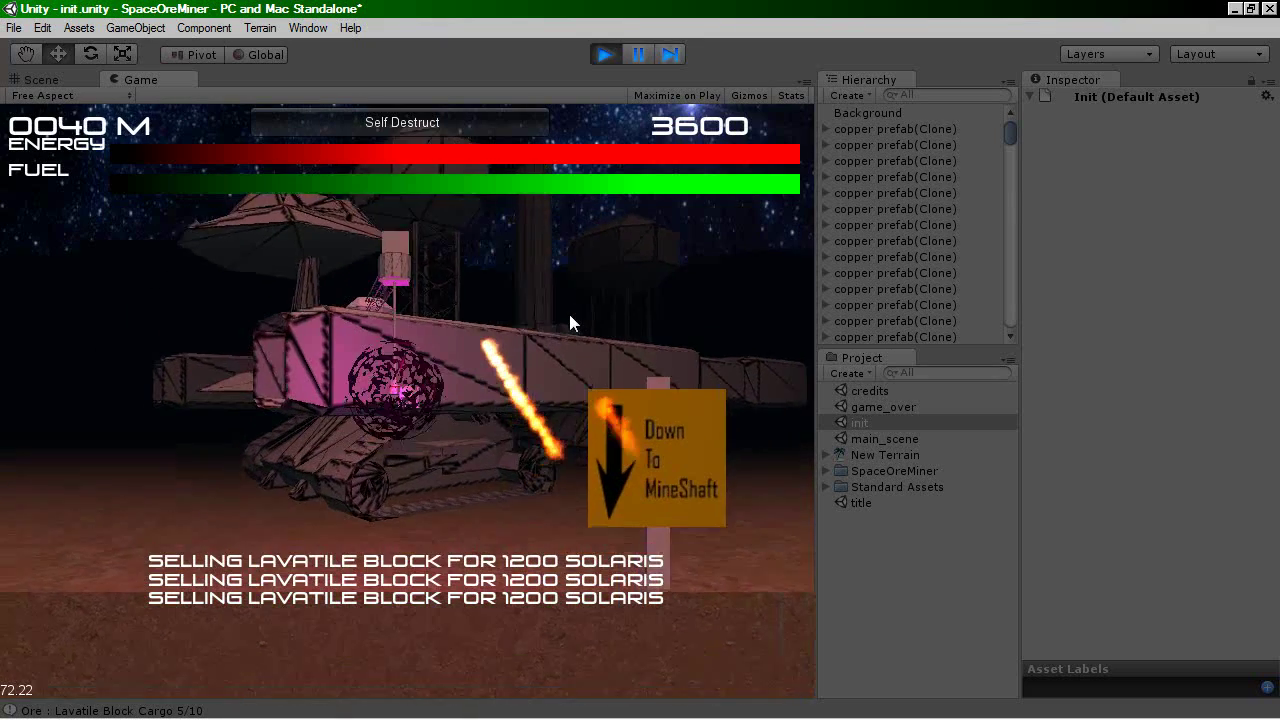
# - Self-destruct the mole after the sale and go back to the main menu
pyautogui.click(432, 118)
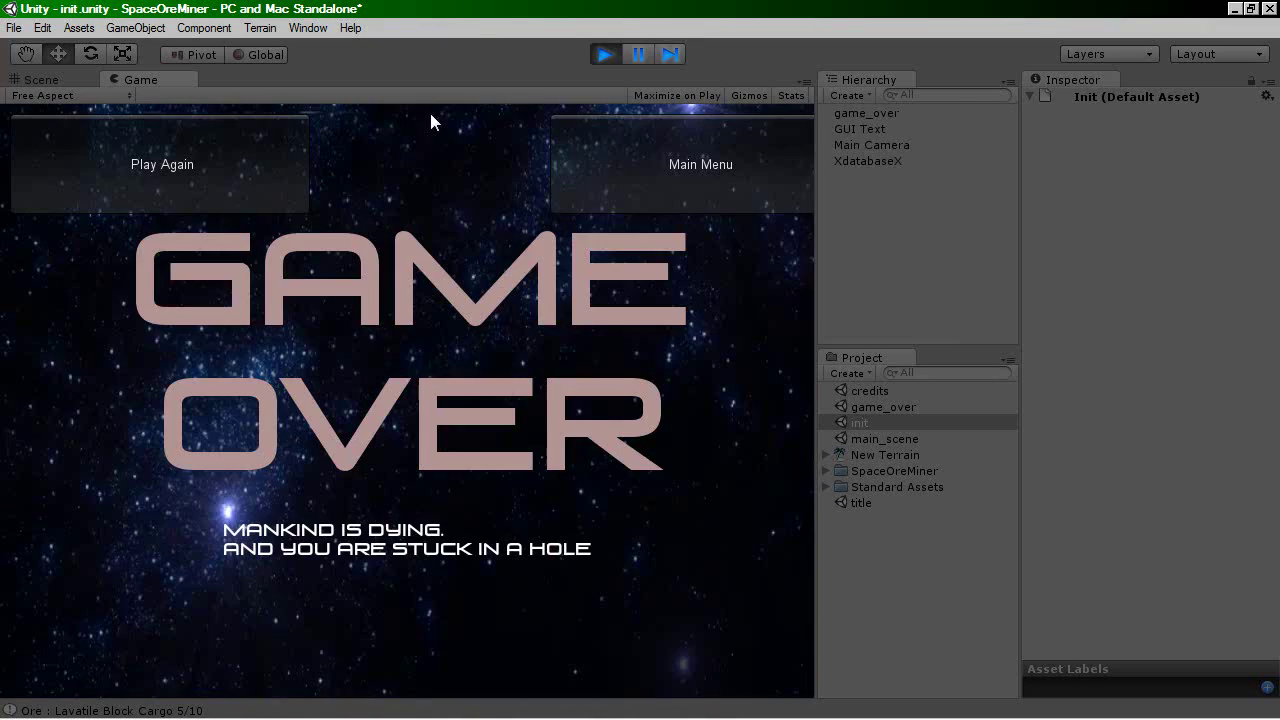
pyautogui.click(595, 152)
# - Log in to the YouTube account with the account password to load its mining stats
pyautogui.click(637, 316)
pyautogui.write('YouTube')
pyautogui.press('Tab')
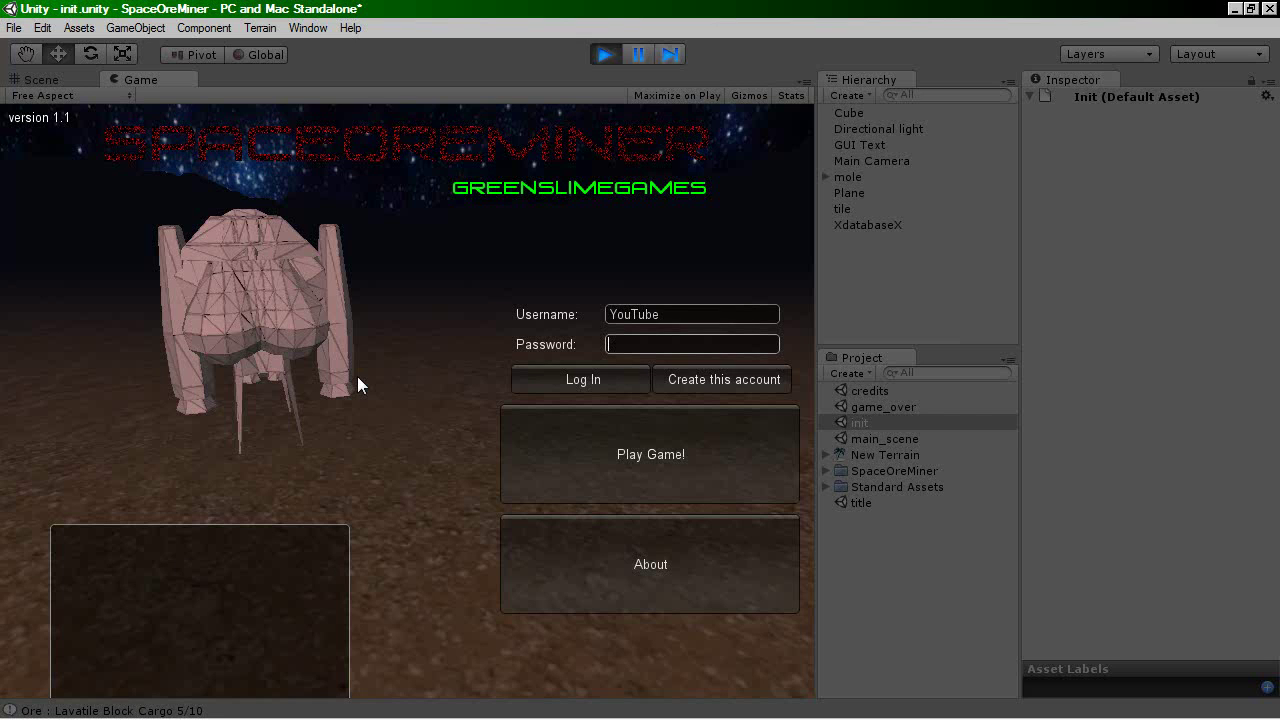
pyautogui.write('********')
pyautogui.click(589, 378)
pyautogui.click(589, 377)
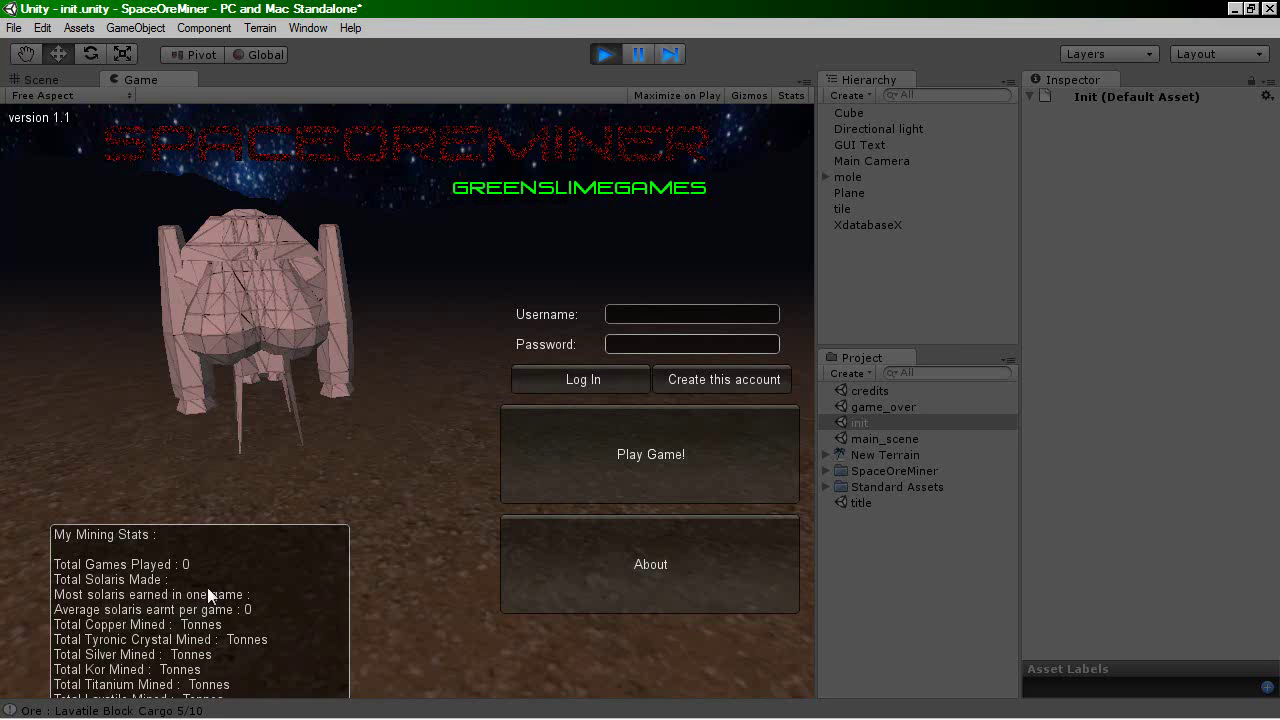
pyautogui.click(644, 315)
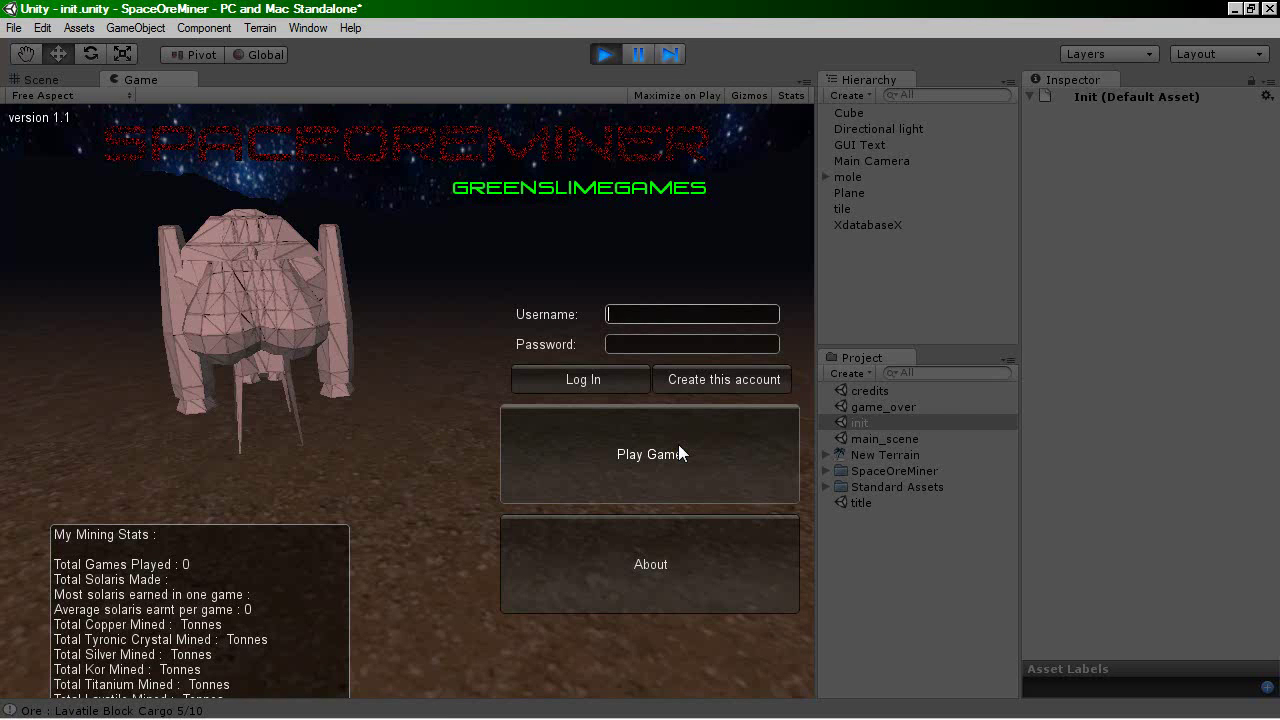
# - Start a new game while logged in and collect three lavatile blocks just below the surface
pyautogui.click(650, 454)
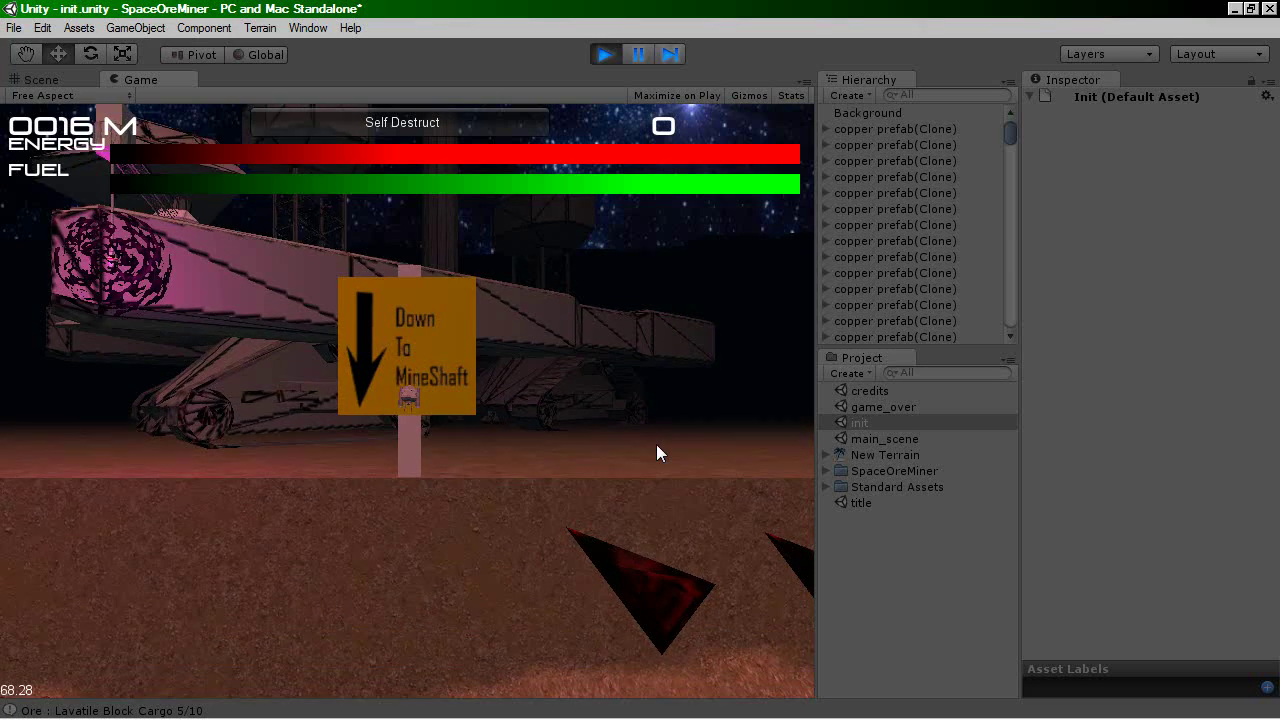
pyautogui.press('Right')
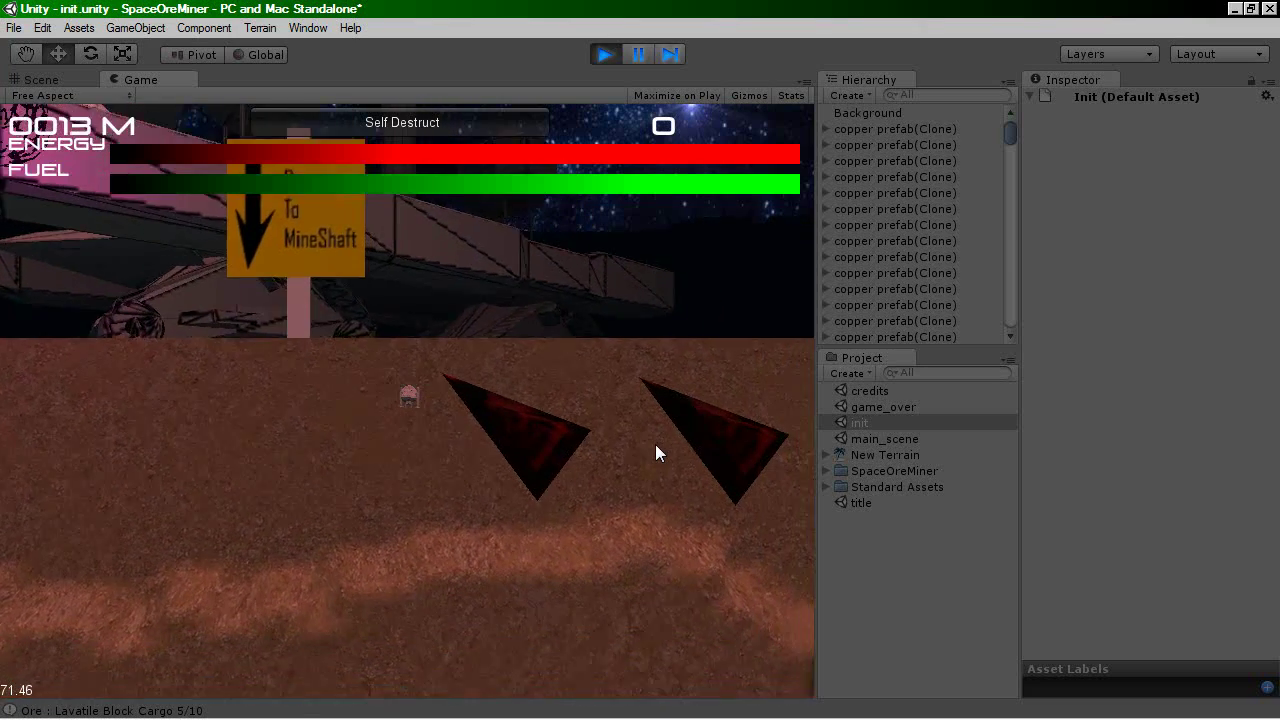
pyautogui.press('Up')
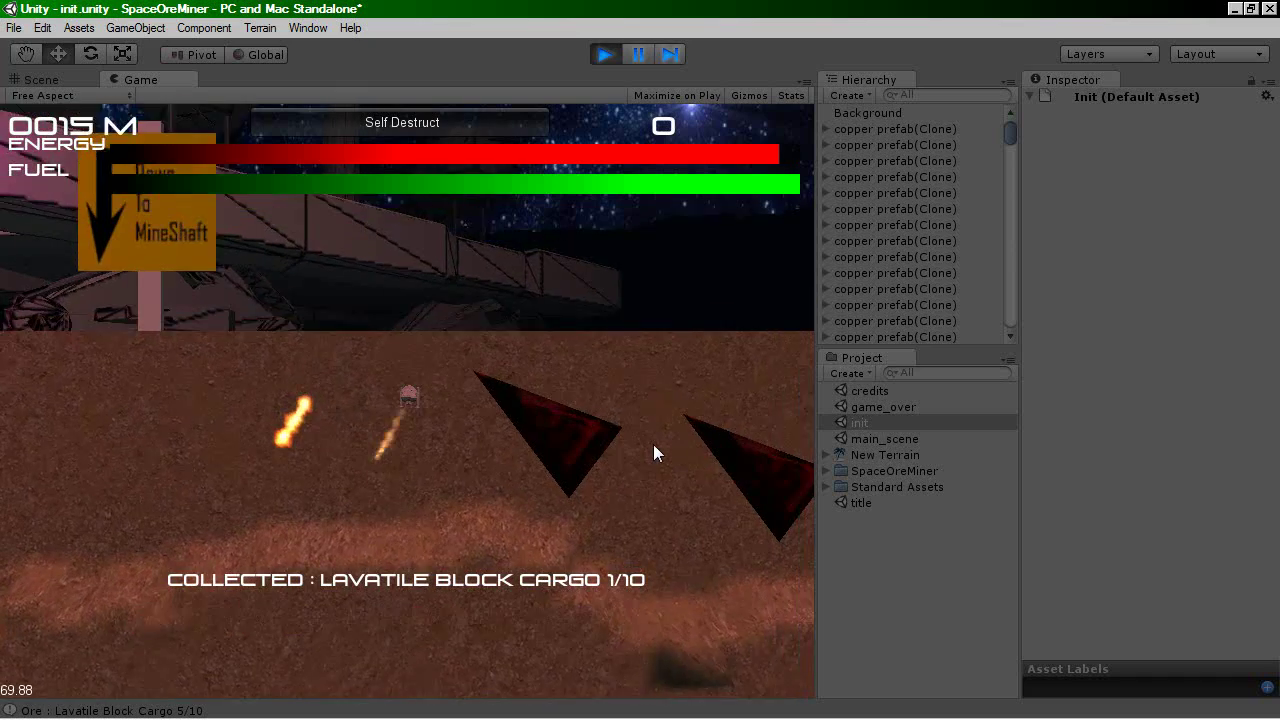
pyautogui.press('Up')
pyautogui.press('Up')
pyautogui.press('Up')
pyautogui.press('Left')
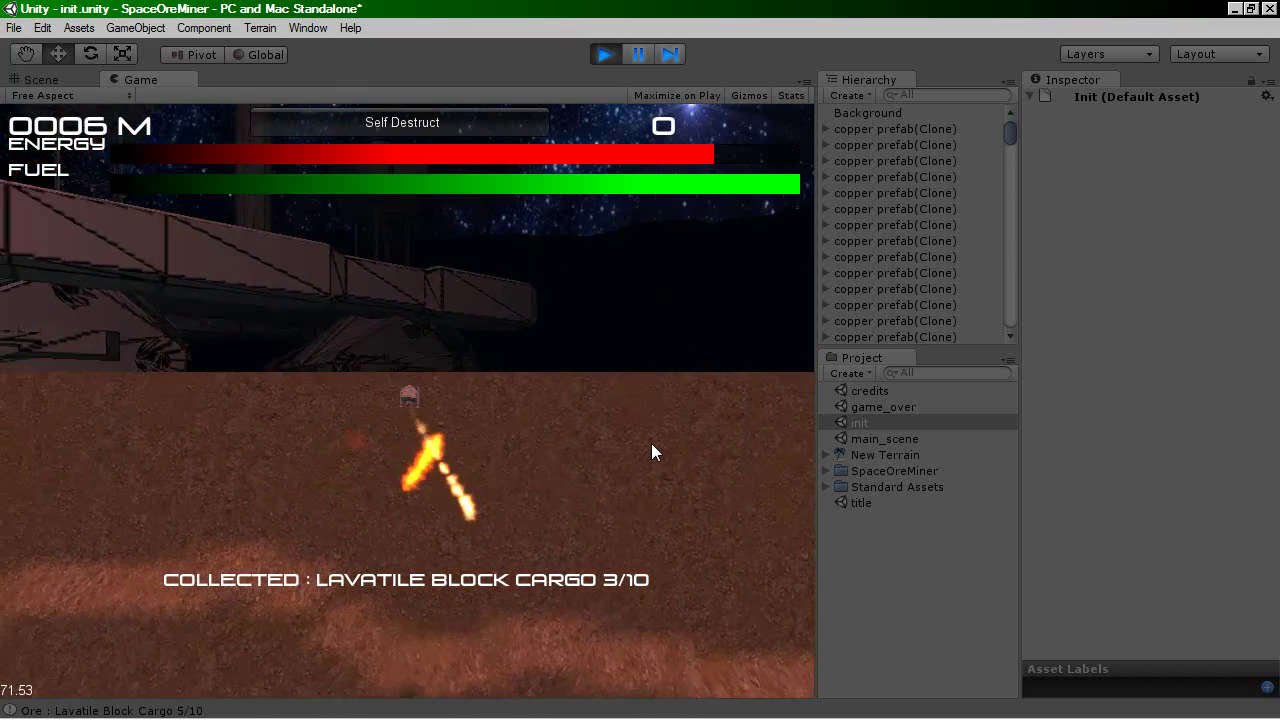
# - Fly the loaded mole up out of the ground to about 119 m above the surface, over the station
pyautogui.press('Up')
pyautogui.press('Left')
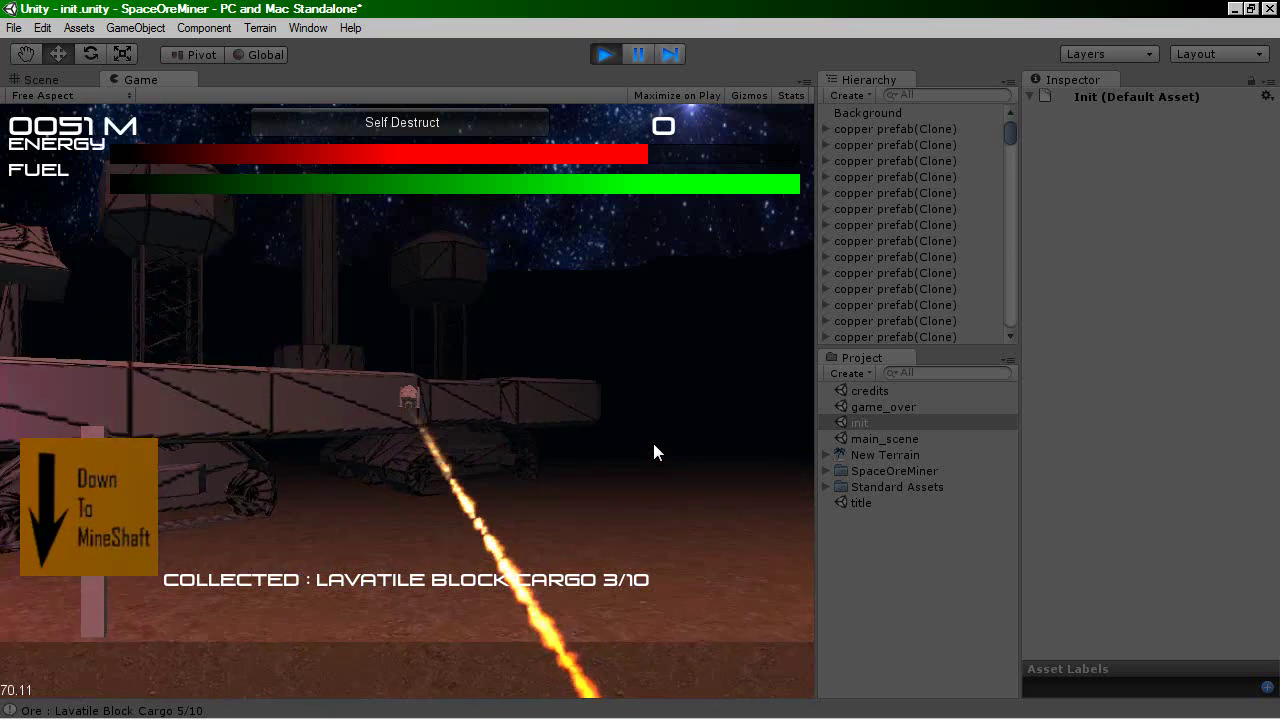
pyautogui.press('Up')
pyautogui.press('Left')
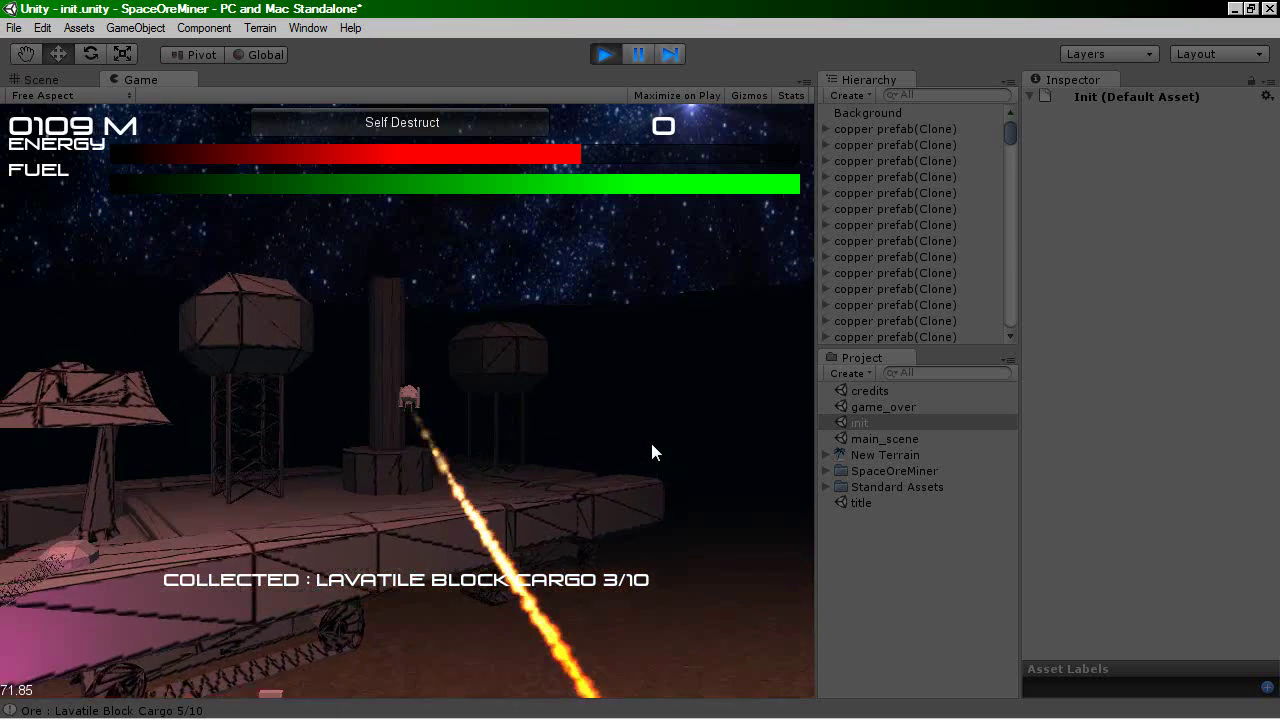
pyautogui.press('Up')
pyautogui.press('Left')
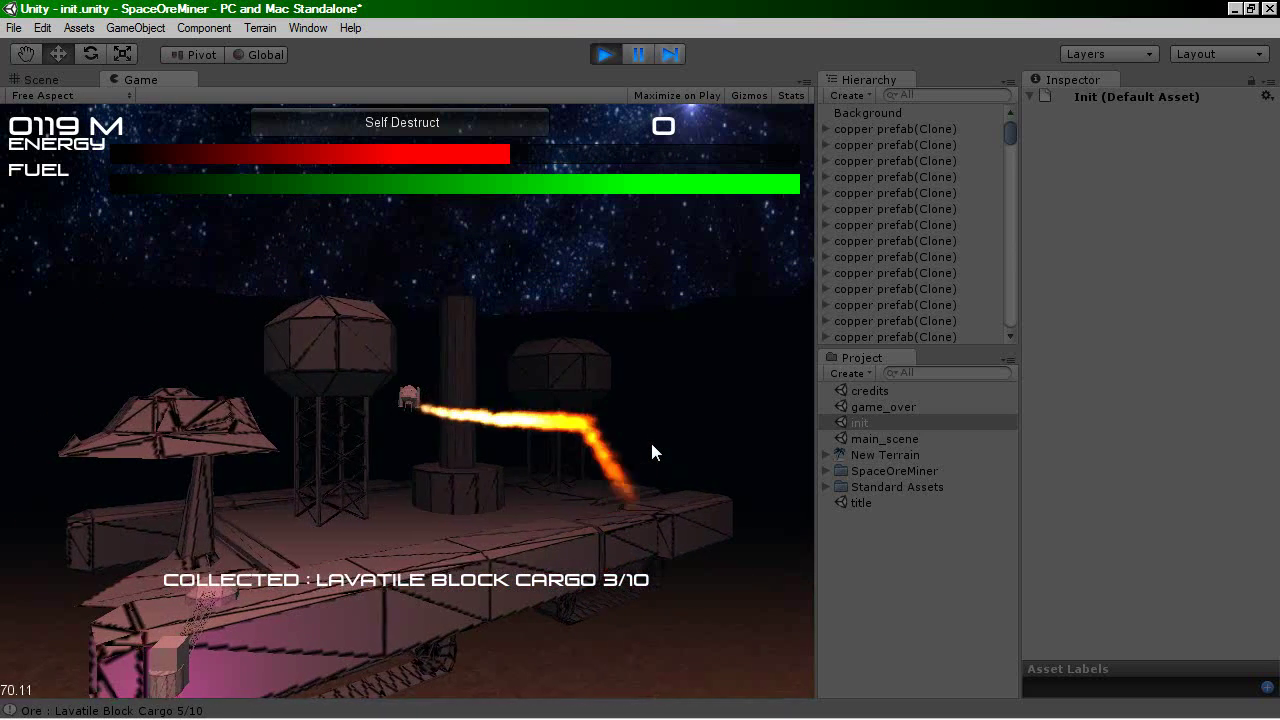
# - Fly the mole back and forth above the station until the game ends, and return to the main menu
pyautogui.press('Left')
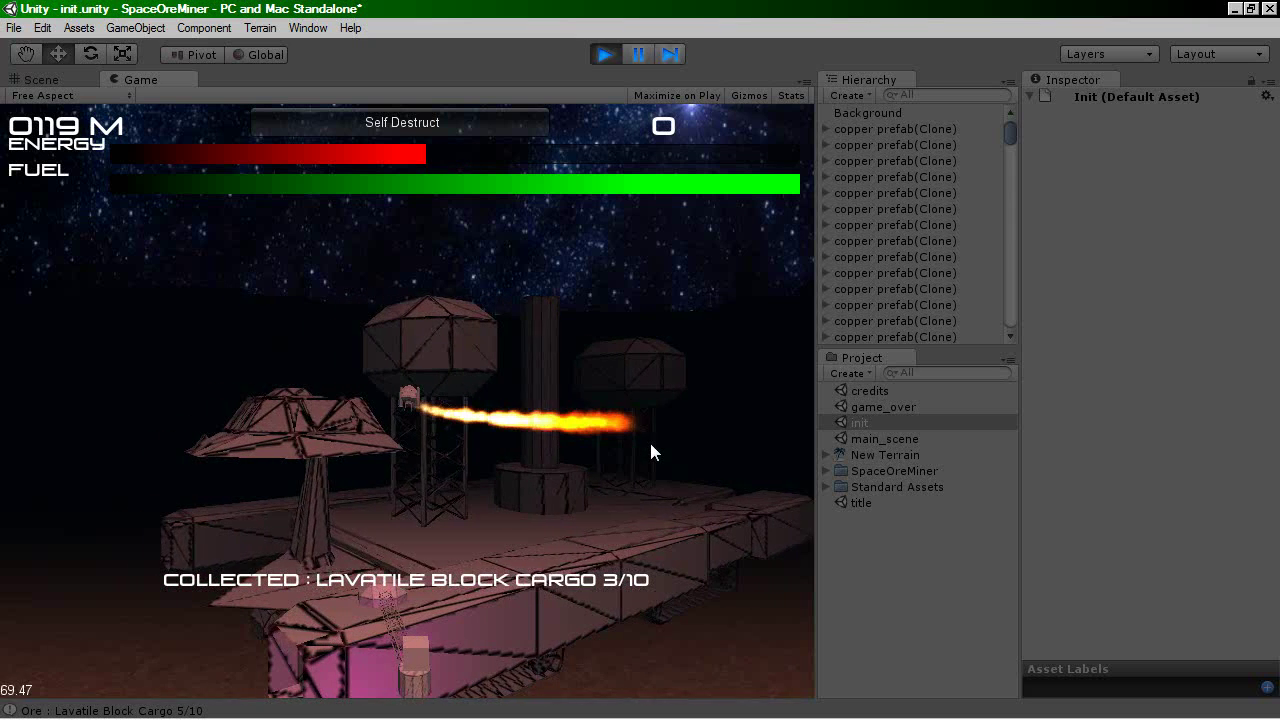
pyautogui.press('Left')
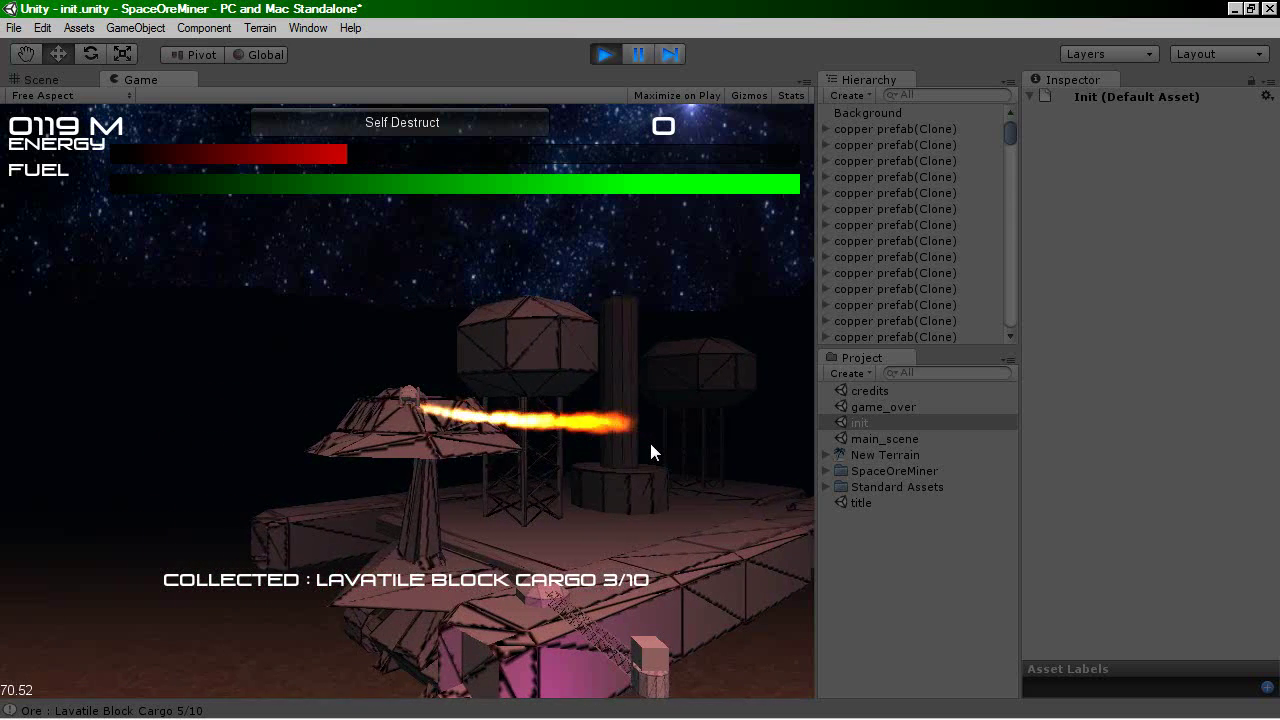
pyautogui.press('Right')
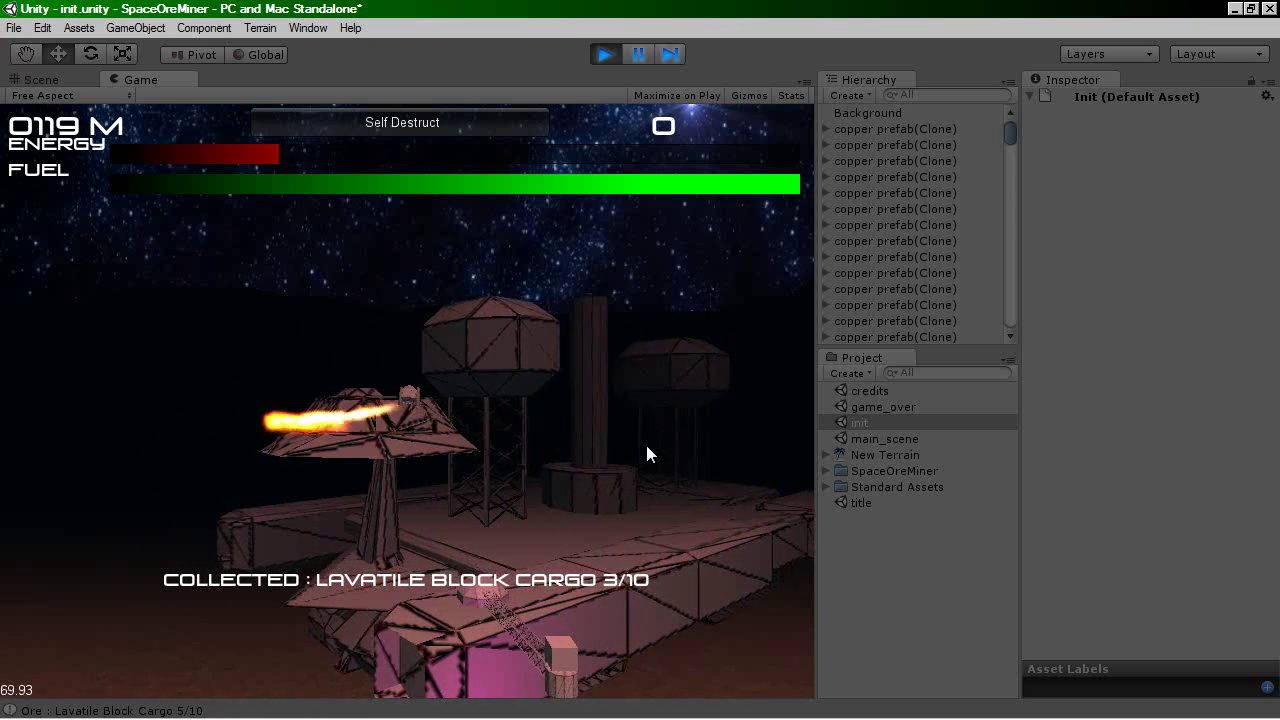
pyautogui.press('Right')
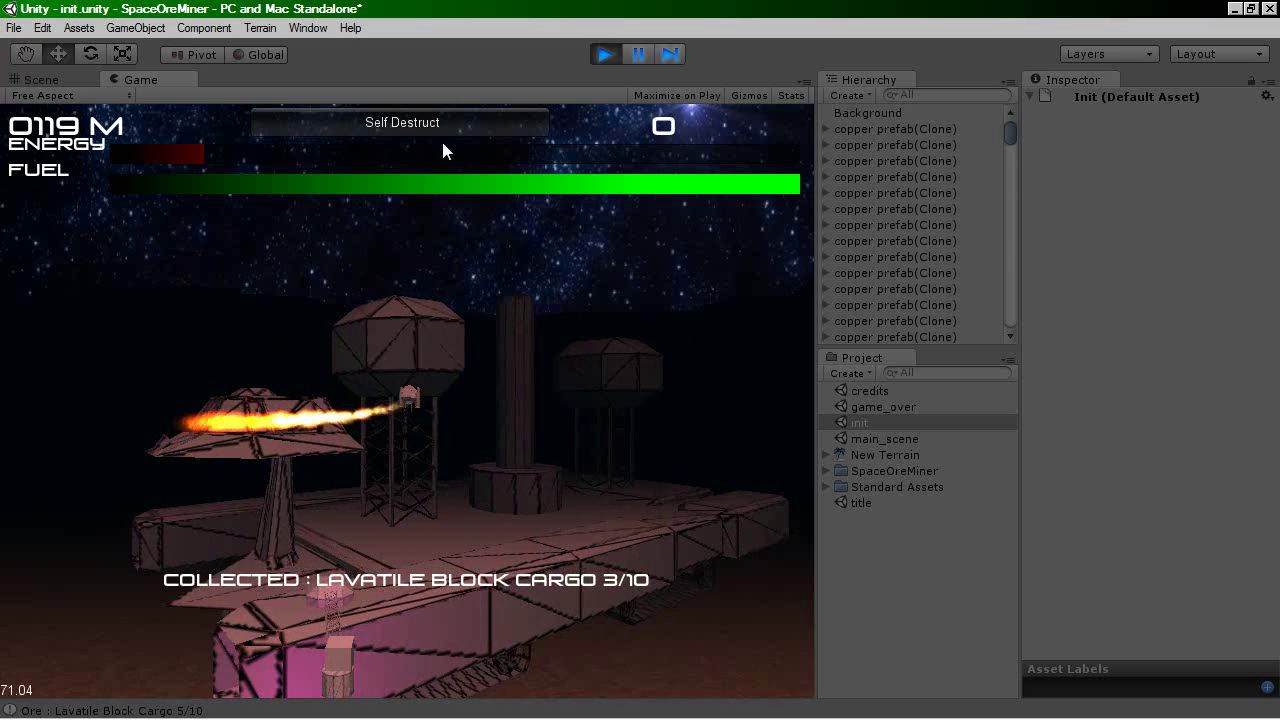
pyautogui.press('Right')
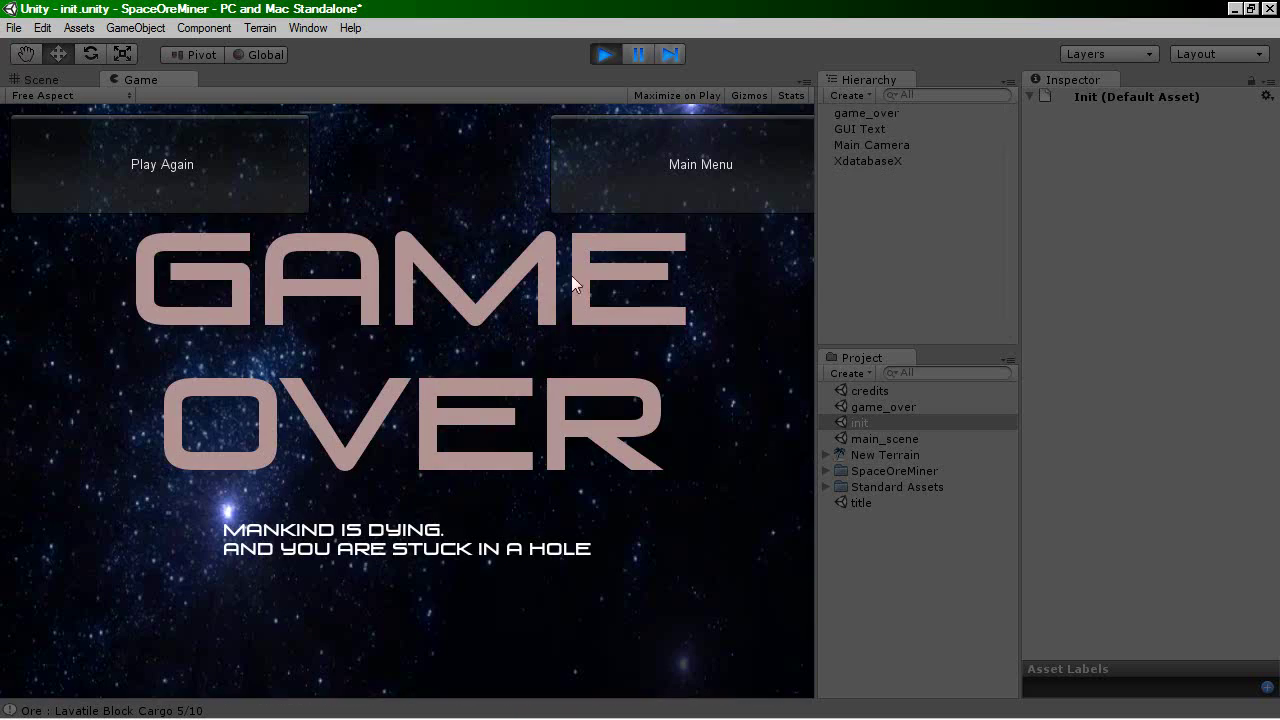
pyautogui.click(626, 160)
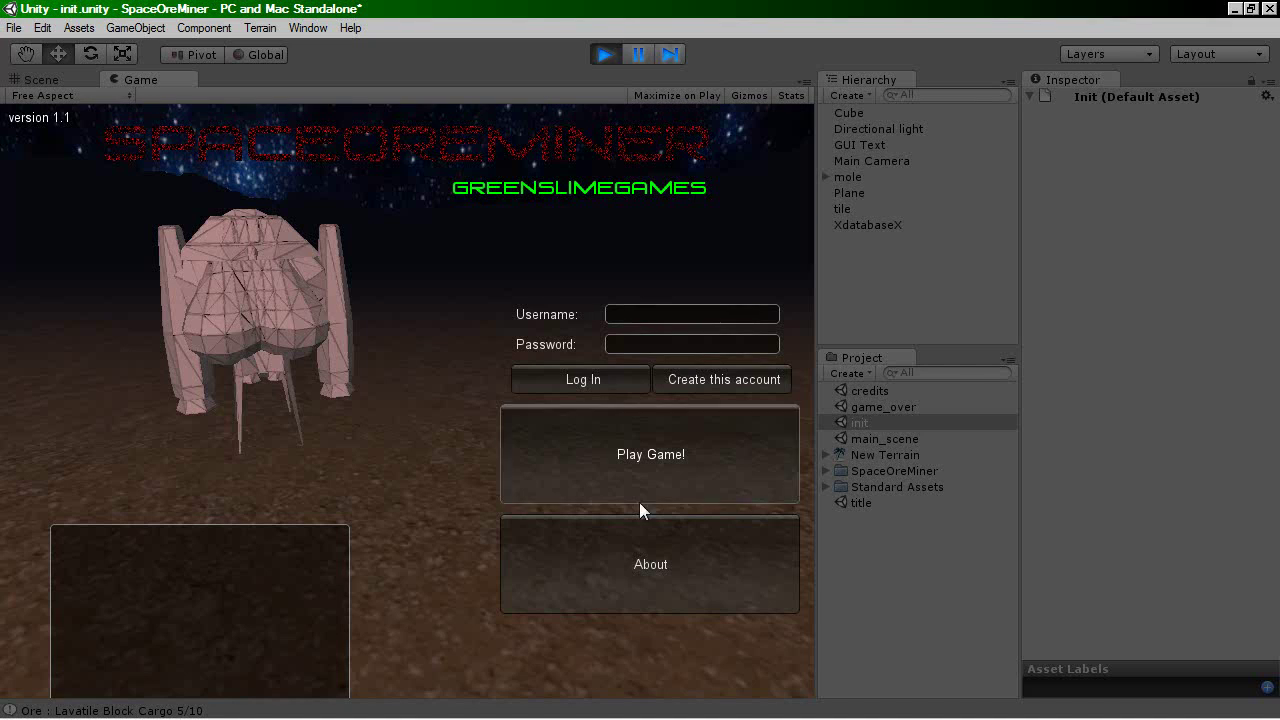
# - Log in to the YouTube account again with the account password to view the updated mining stats
pyautogui.click(675, 314)
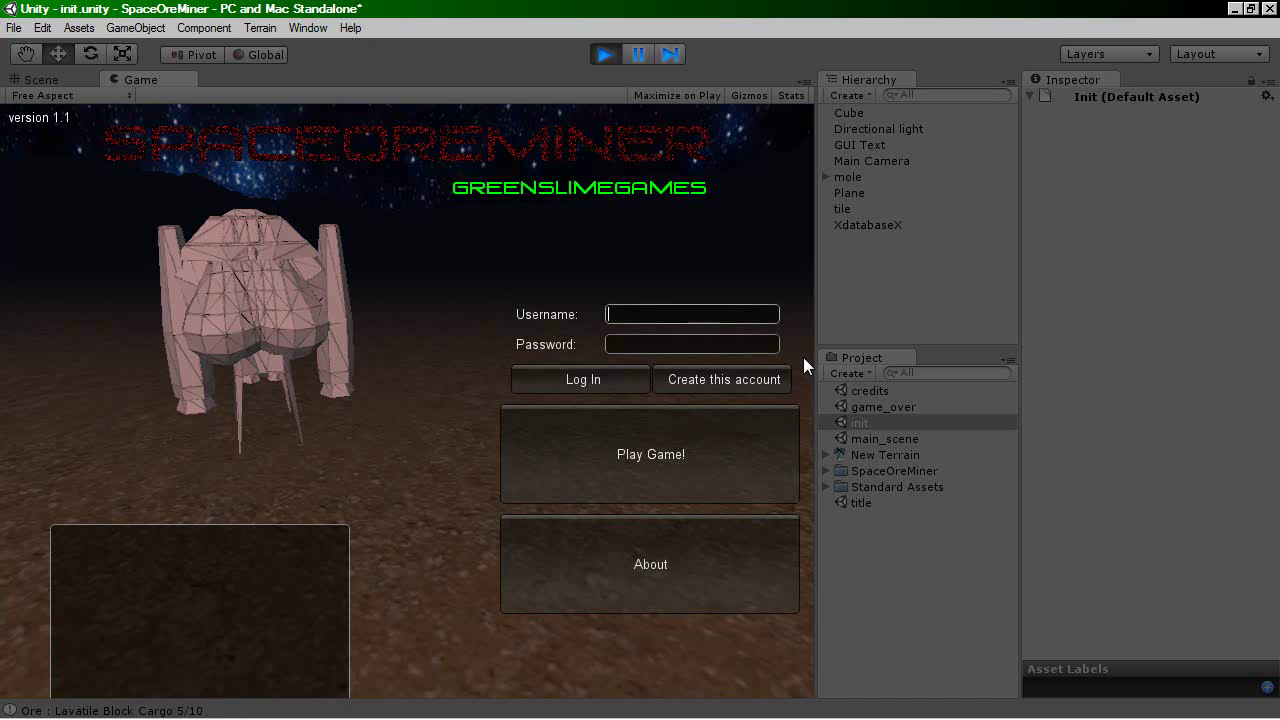
pyautogui.write('YouTube')
pyautogui.press('Tab')
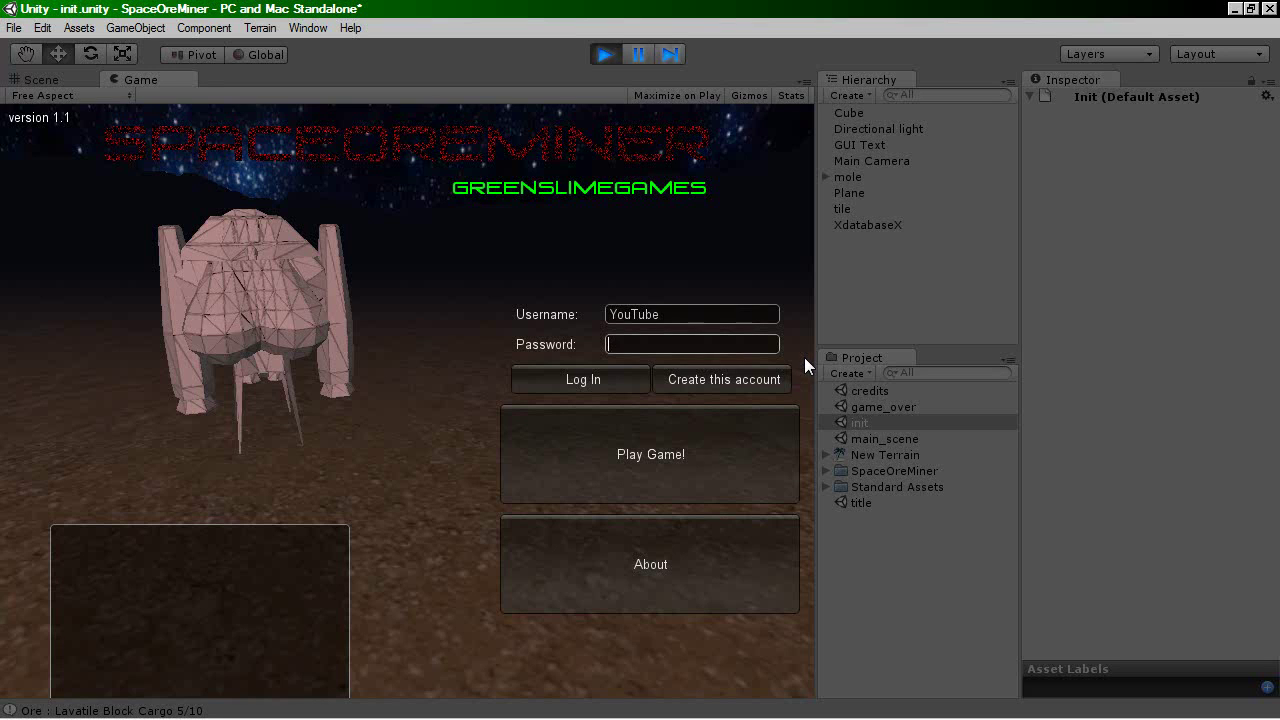
pyautogui.write('********')
pyautogui.click(595, 386)
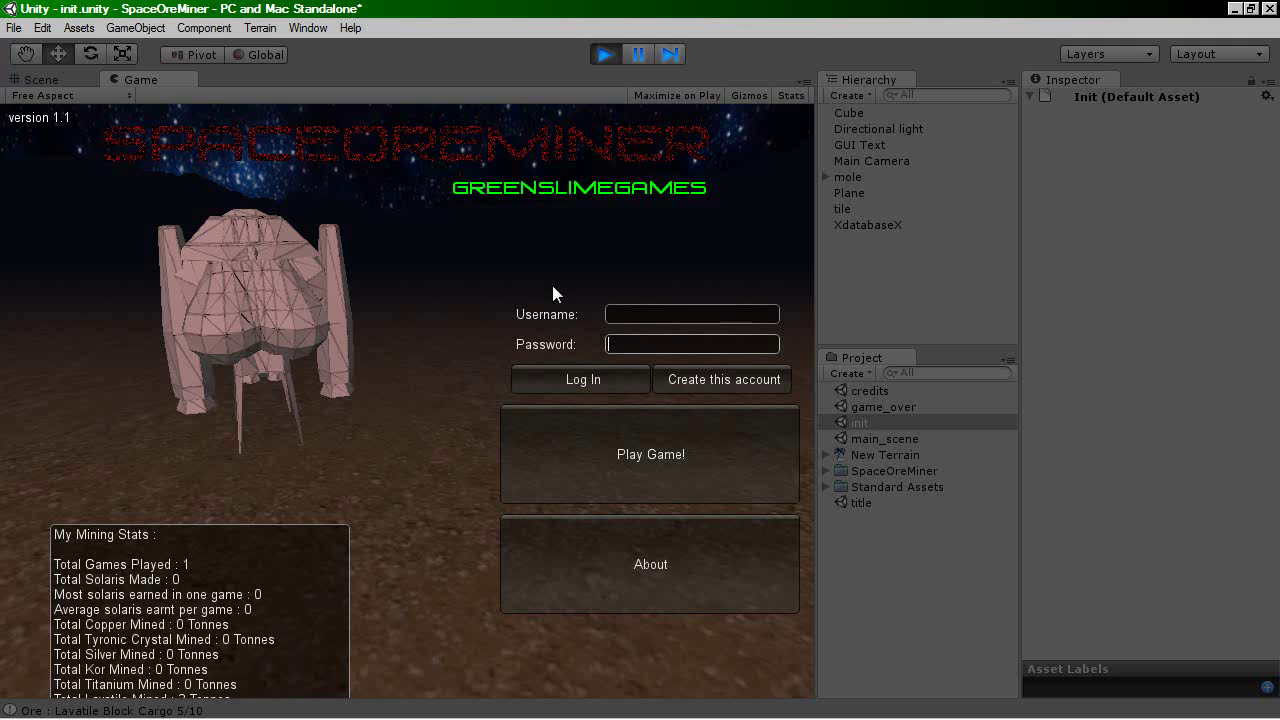
pyautogui.click(727, 344)
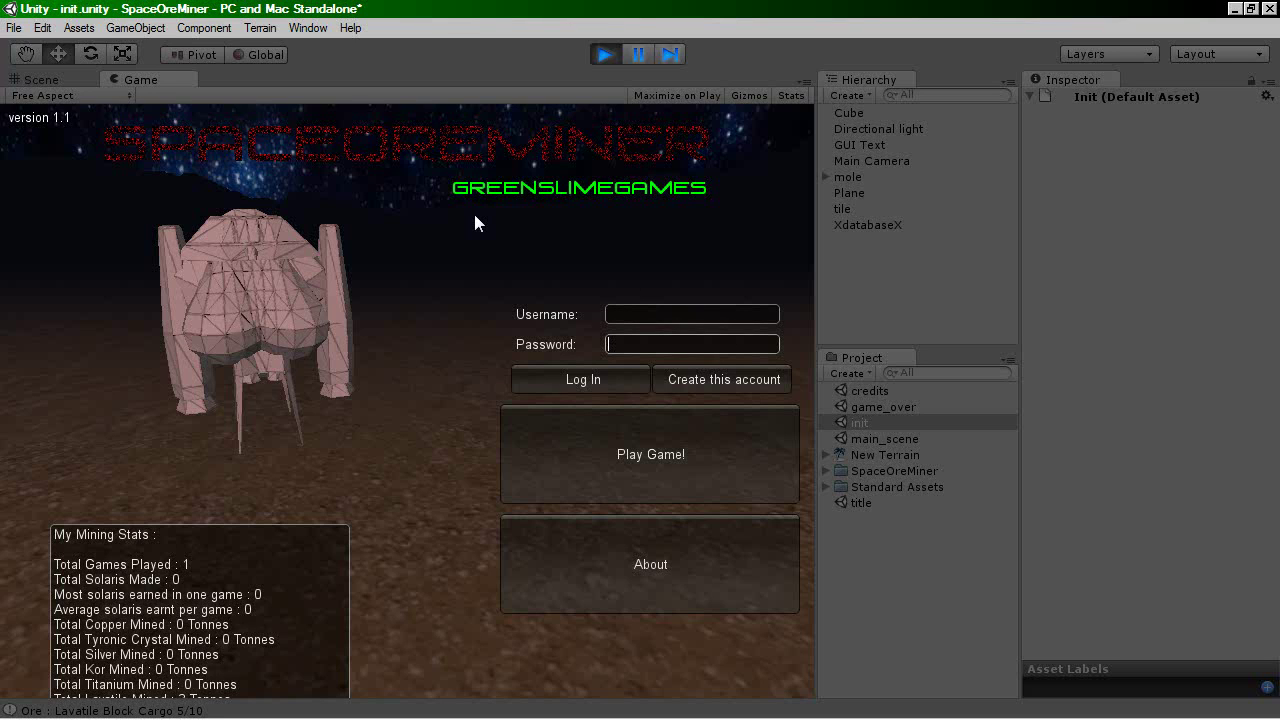